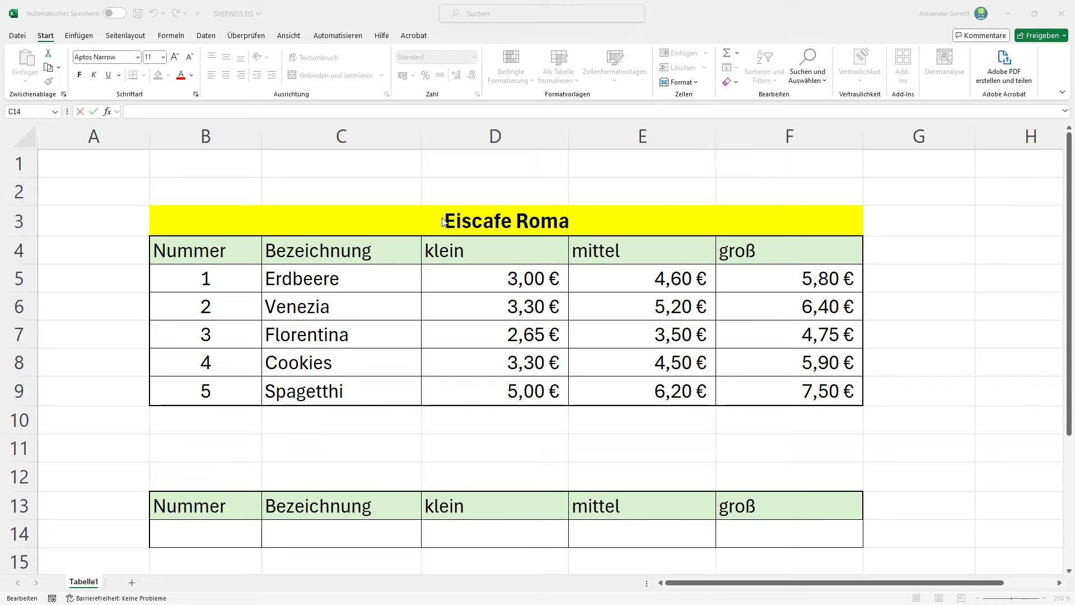
Review the Eiscafe Roma title and item names, then select B14 for the number
click(403, 222)
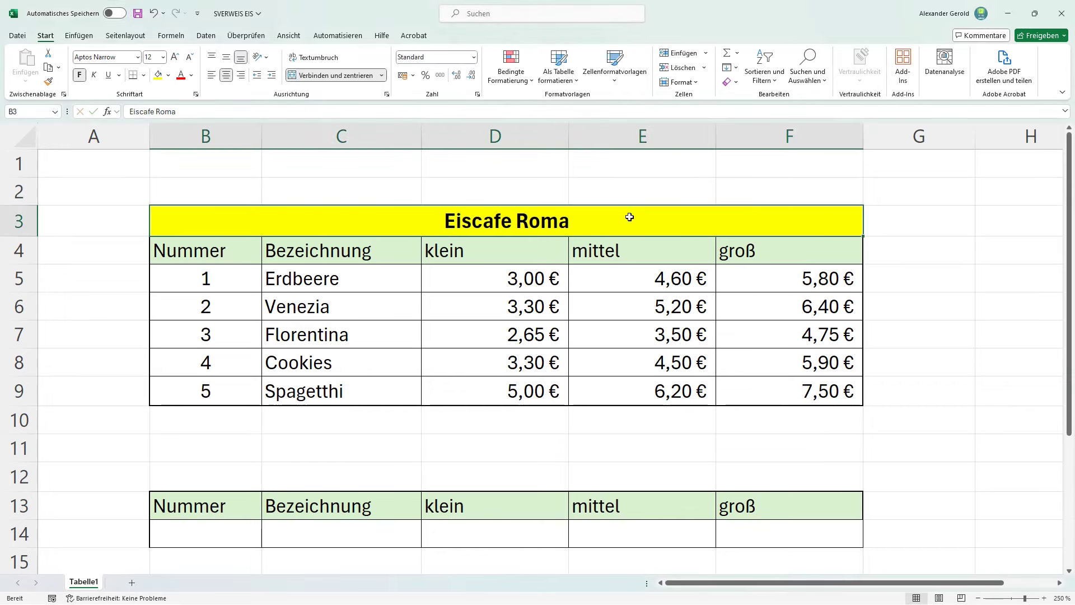
drag(334, 279, 331, 381)
click(372, 420)
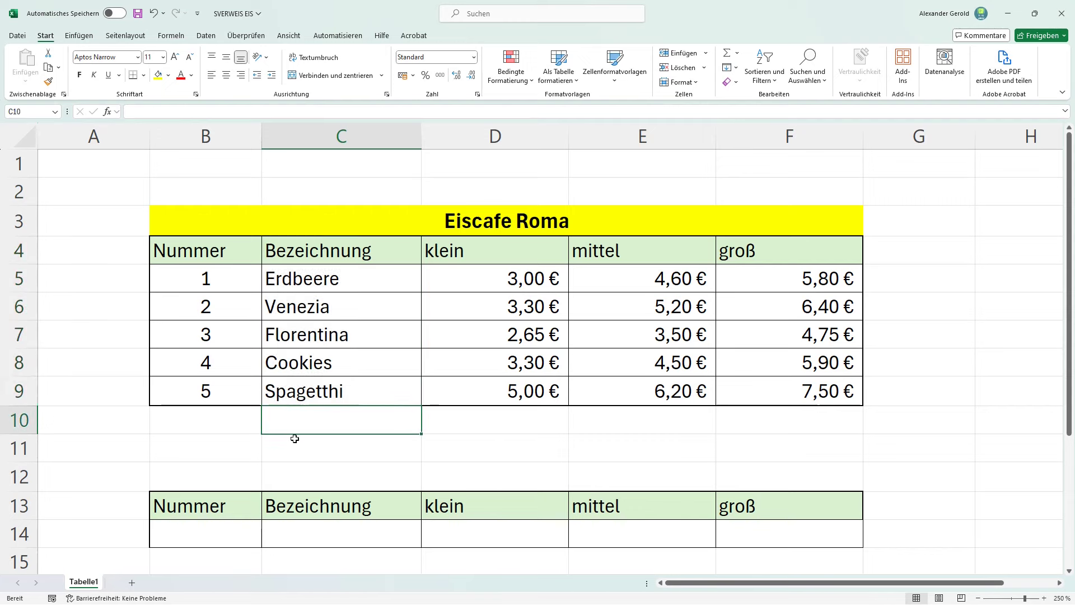
click(200, 532)
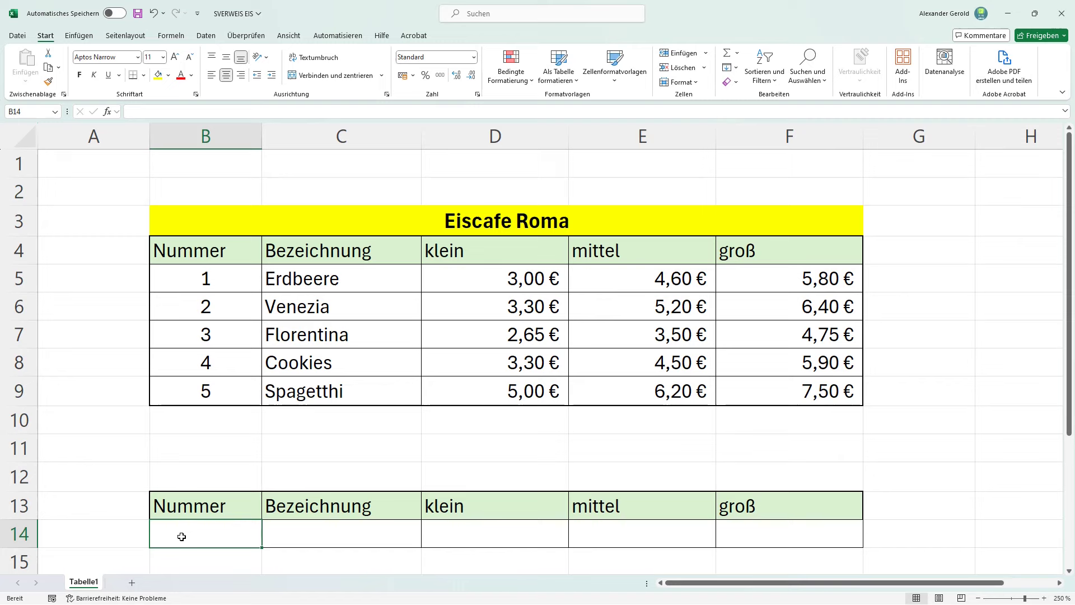
Start the C14 formula =SVERWEIS(B14; using B14 as the lookup value
double_click(287, 532)
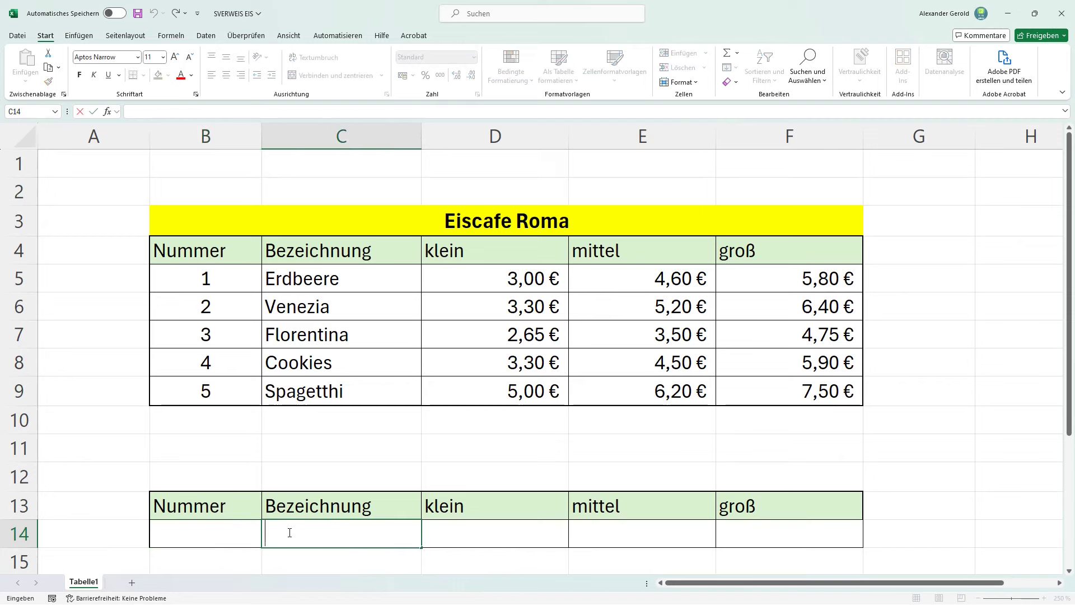
text(=)
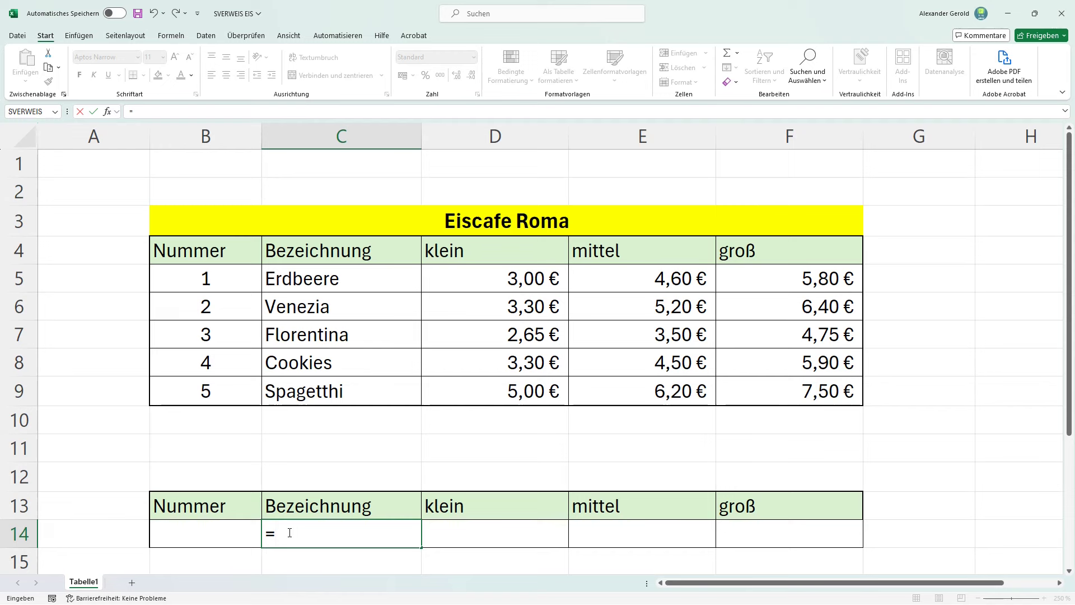
text(SVERWE)
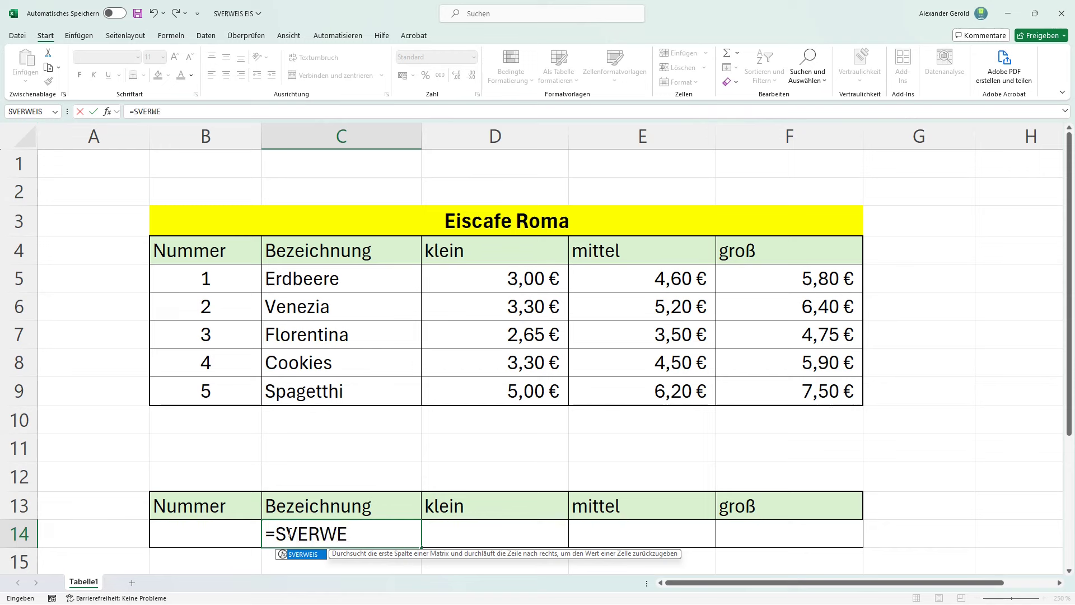
text(IS()
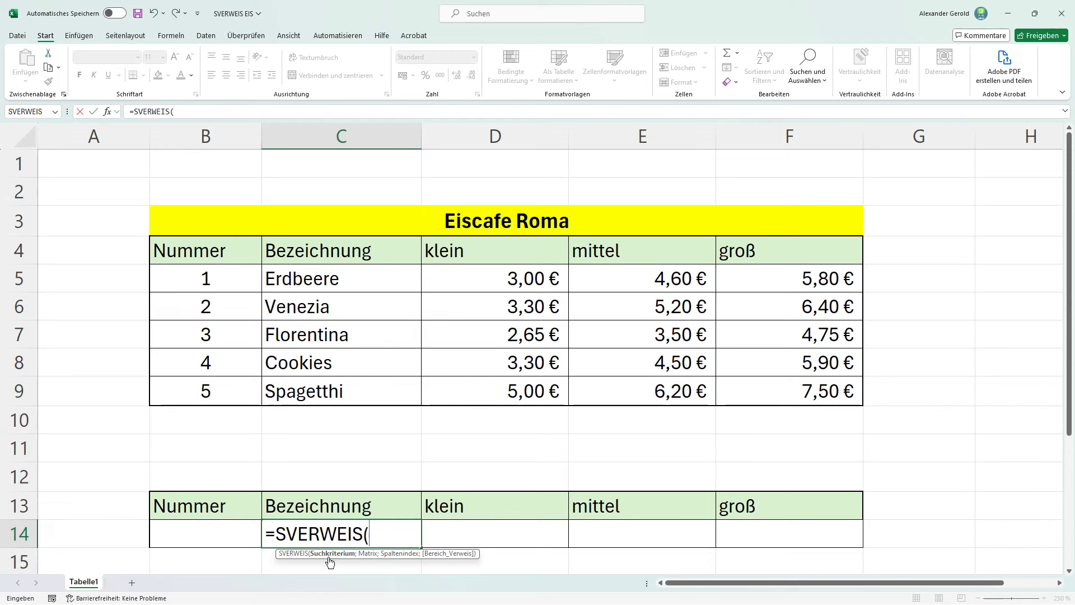
click(203, 541)
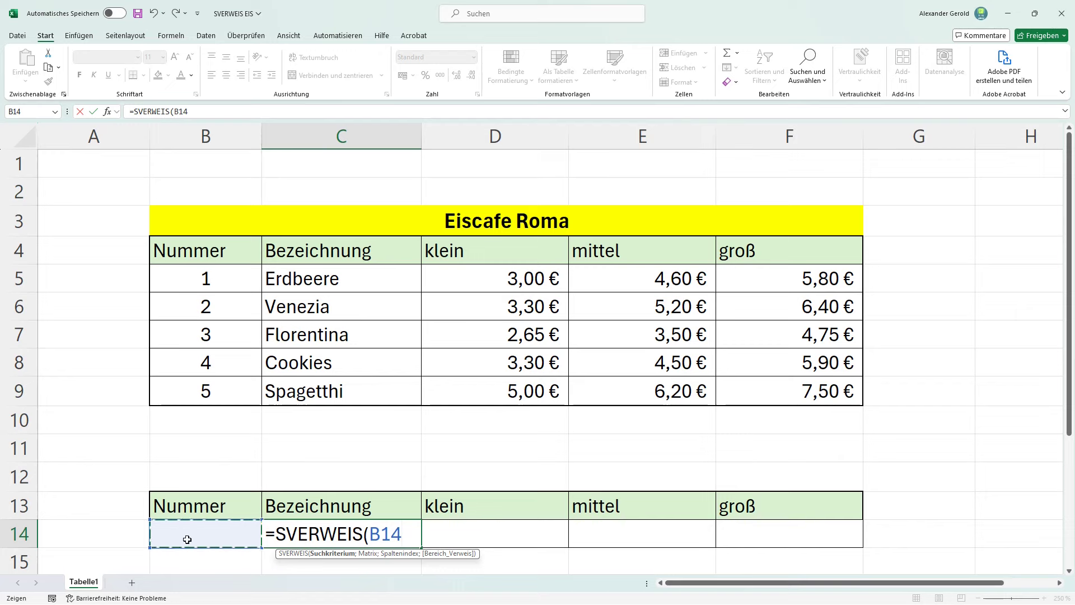
text(;)
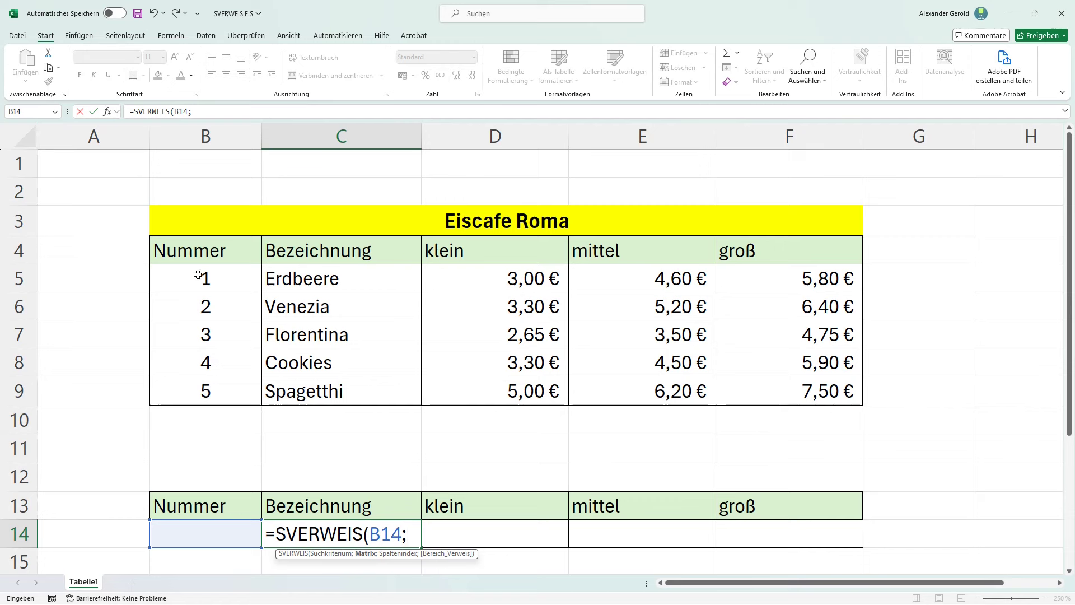
Complete the C14 formula as =SVERWEIS(B14;B5:F9;2) and commit it
drag(198, 275, 773, 384)
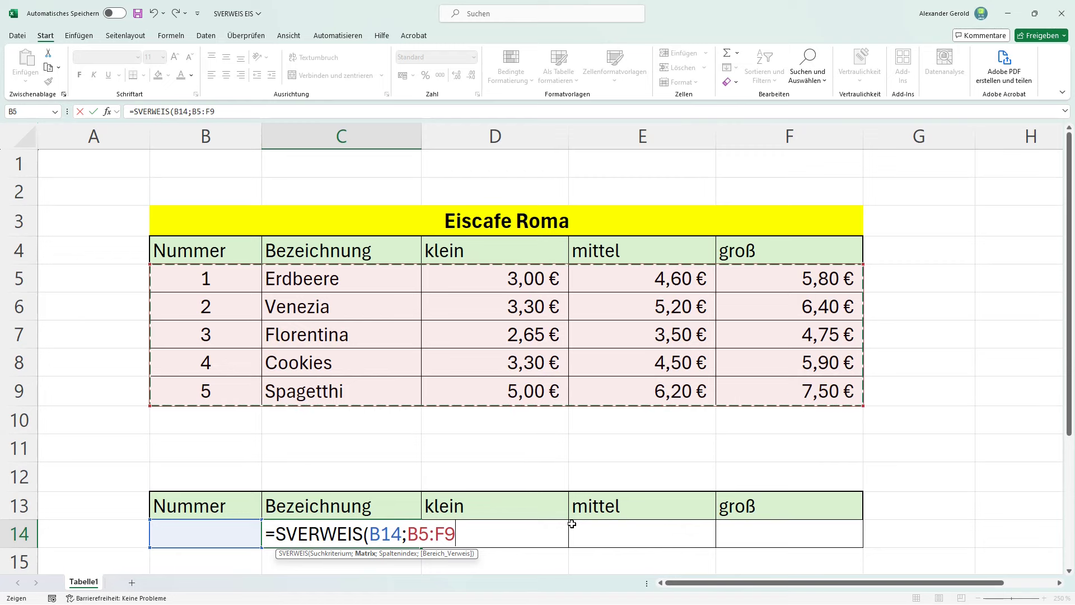
text(;2)
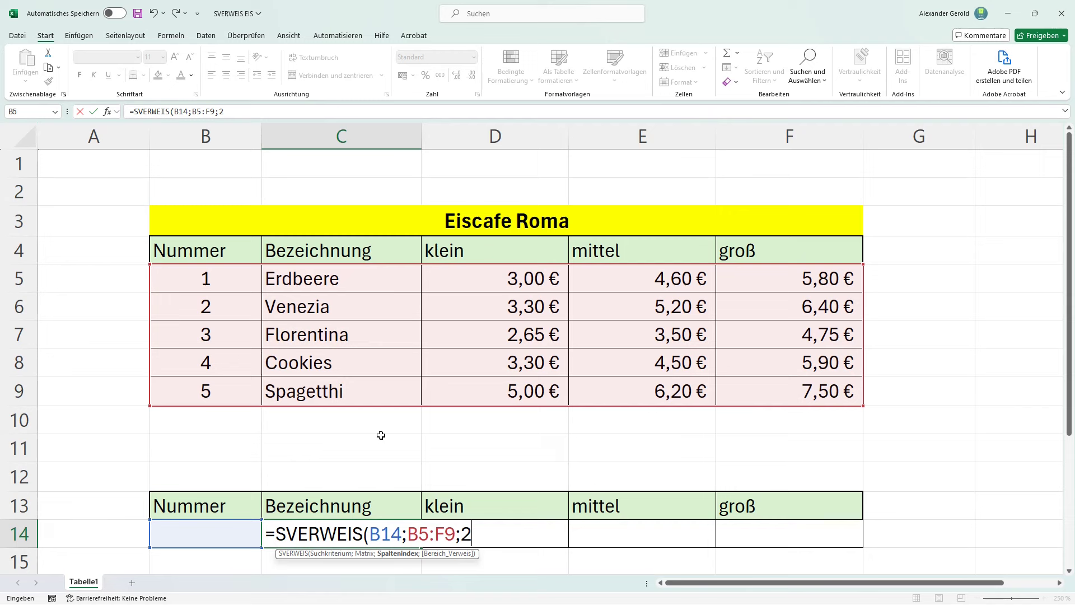
text())
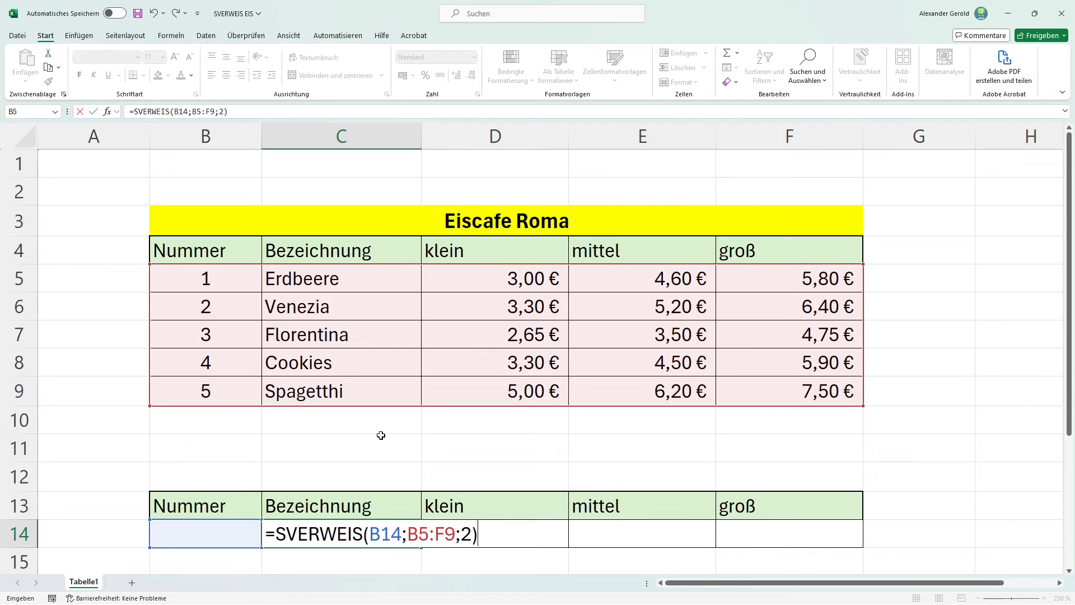
key(Return)
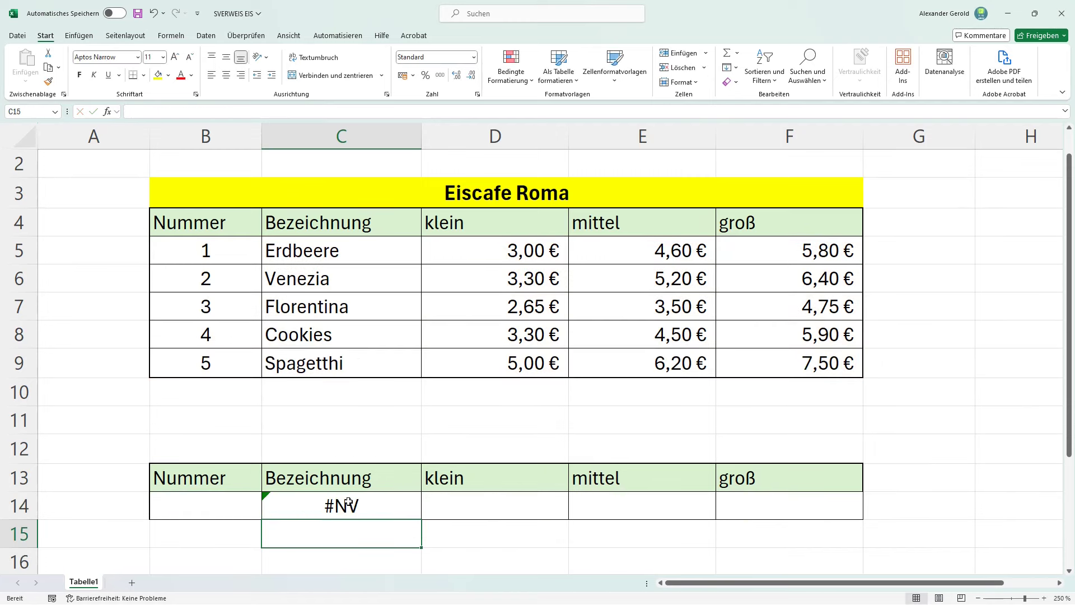
Enter 3 in B14 so C14 returns Florentina, then reopen the C14 formula
click(342, 504)
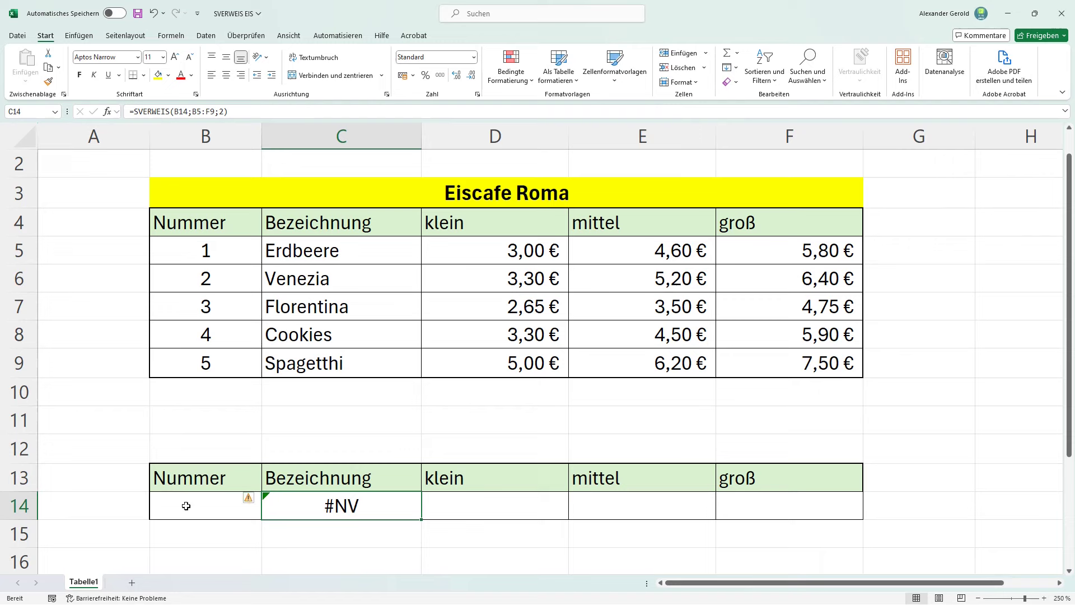
click(185, 506)
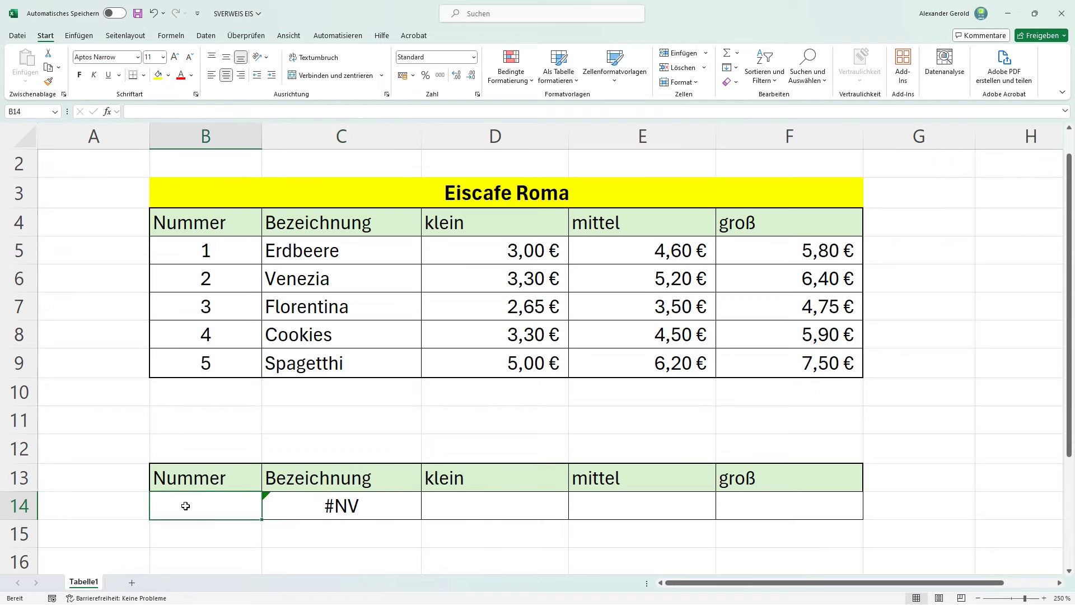
text(3)
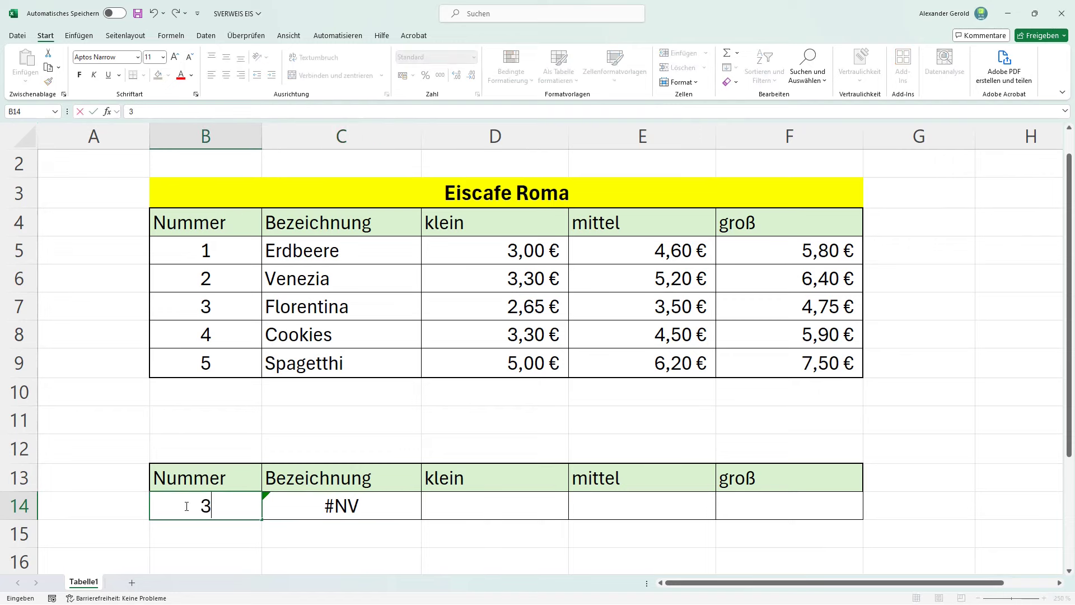
key(Return)
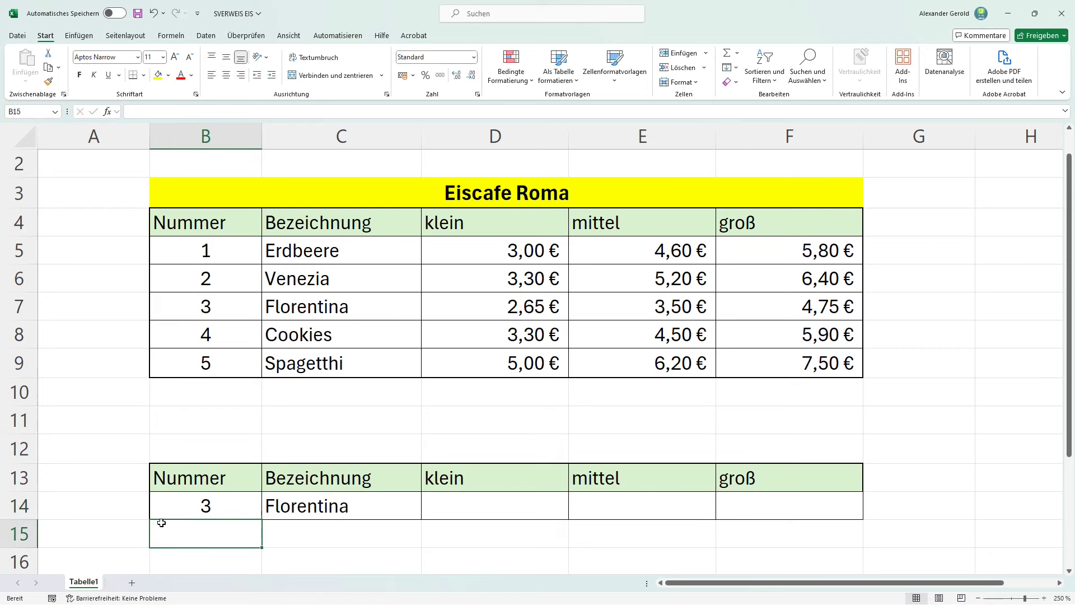
click(231, 506)
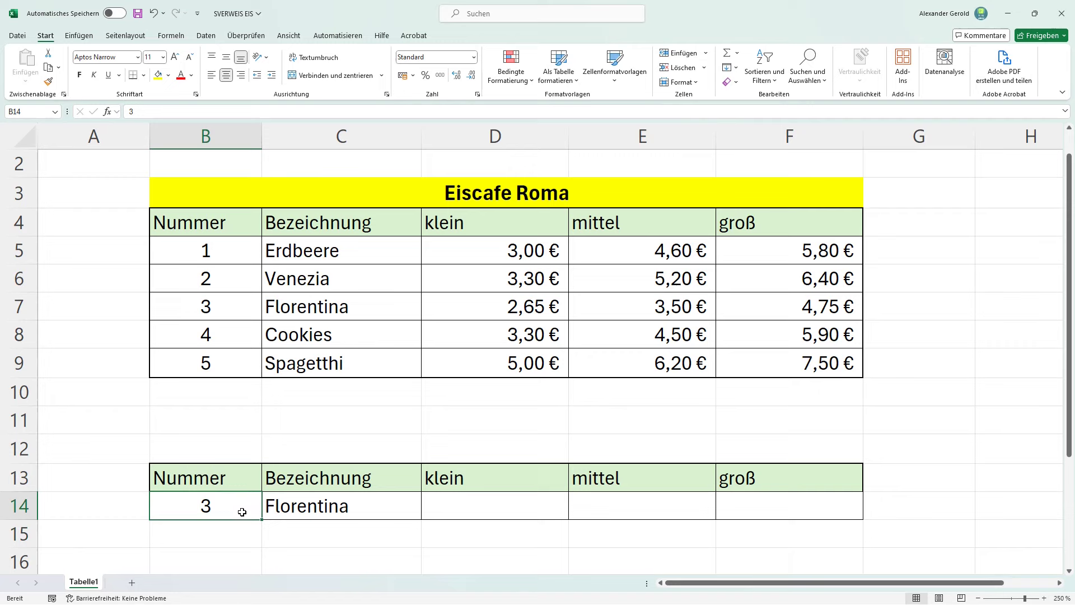
click(289, 509)
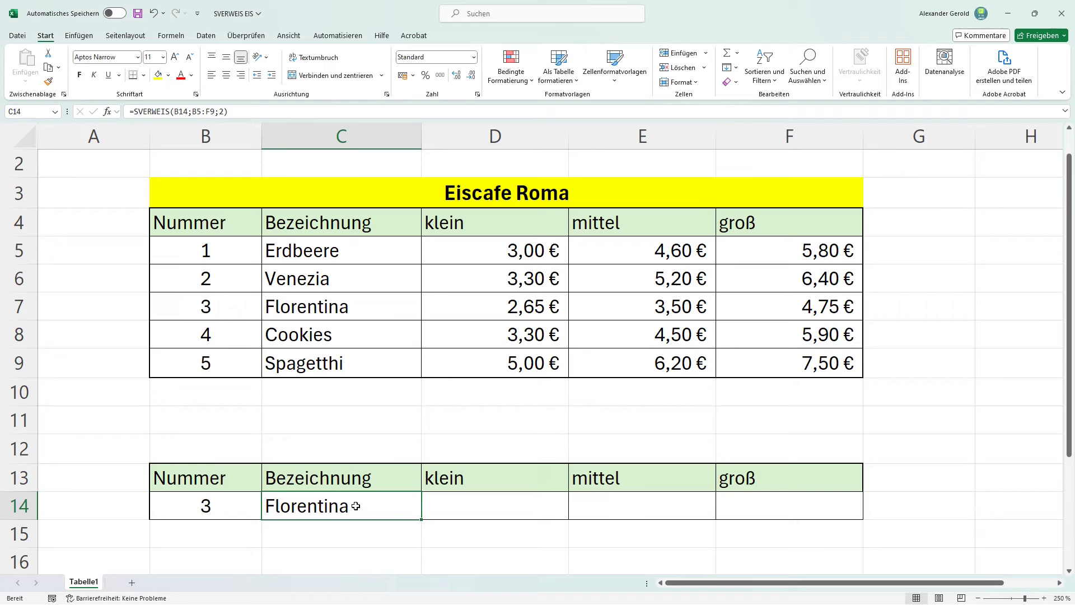
double_click(356, 506)
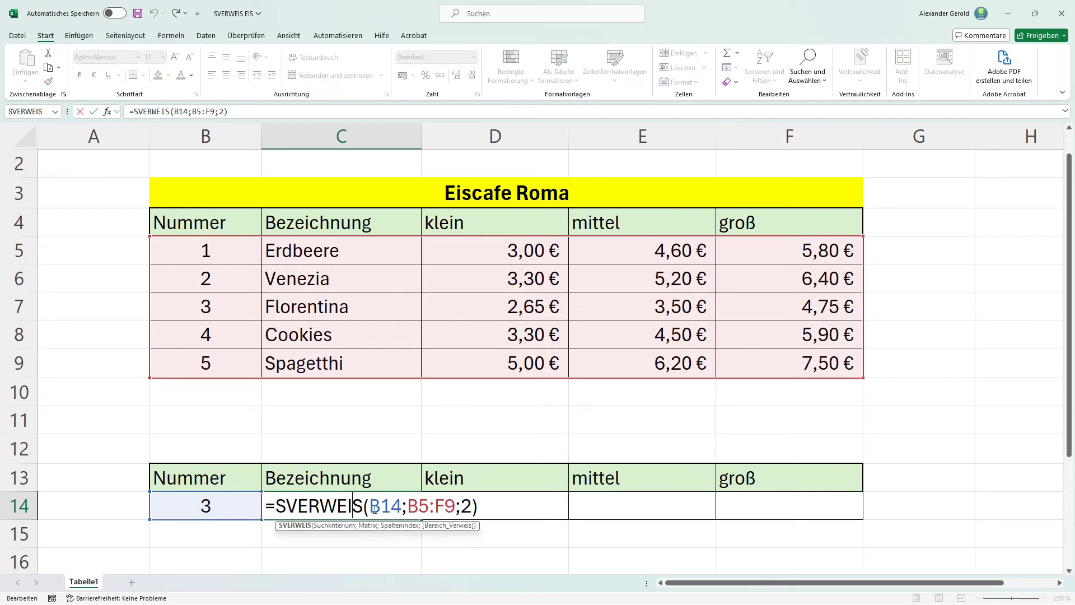
Change the C14 references to $B$14 and $B$5:$F$9 with F4 and confirm
click(375, 507)
key(F4)
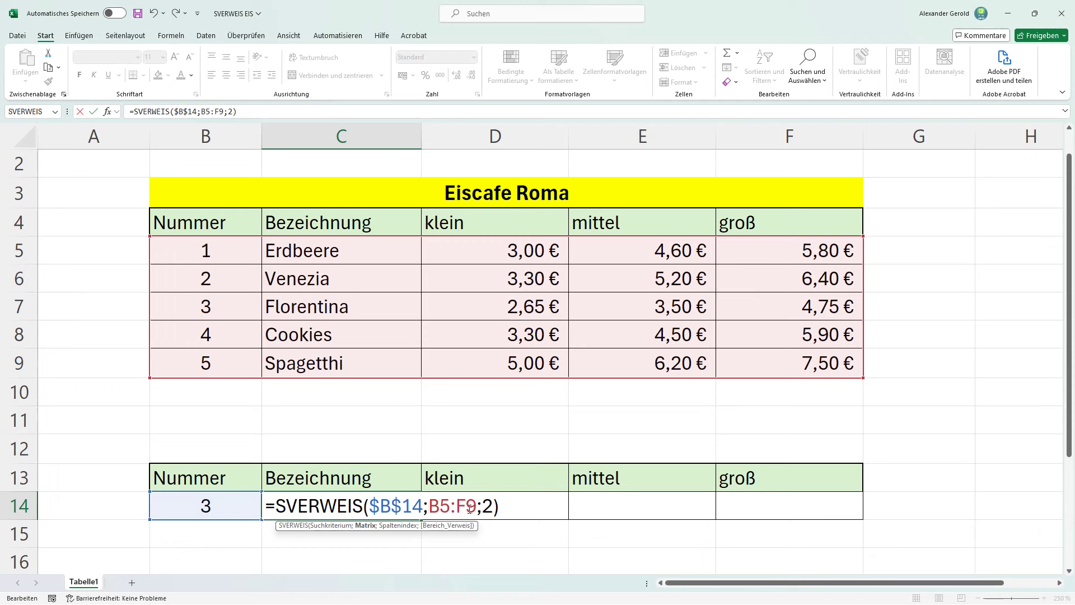
key(F4)
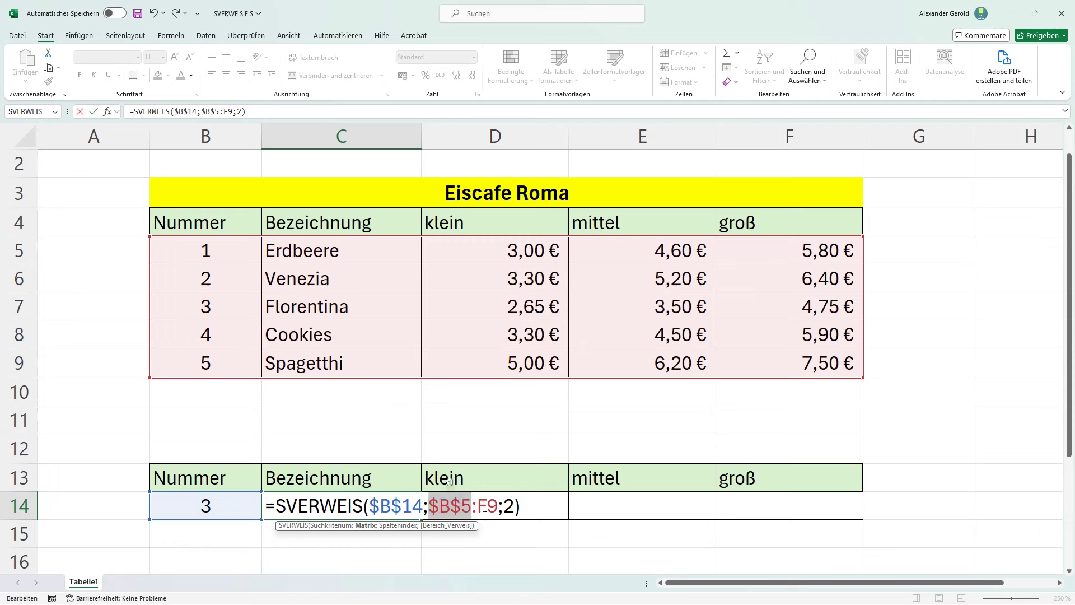
key(F4)
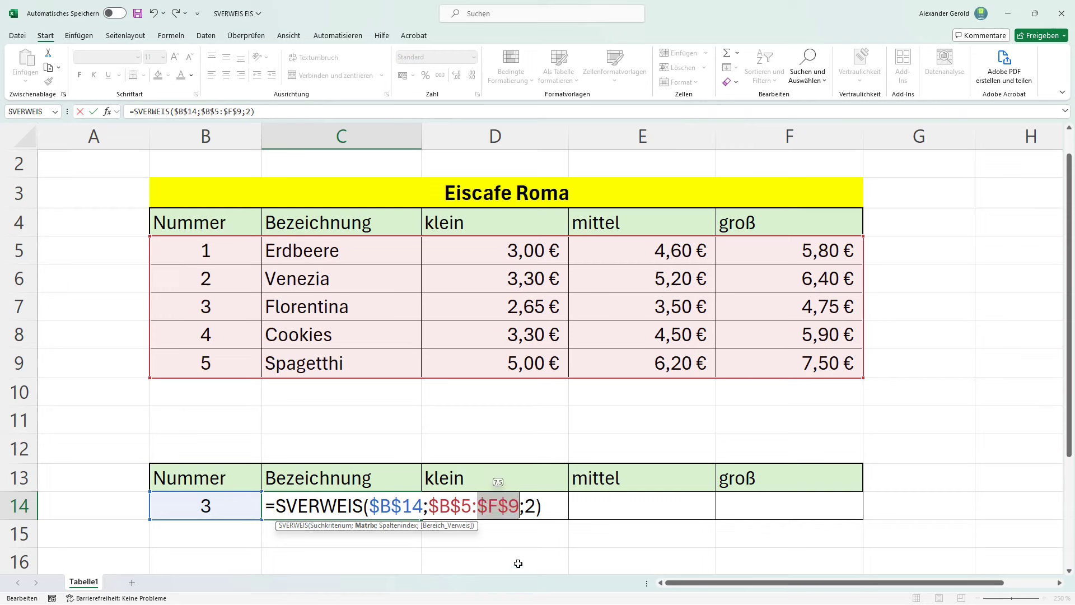
key(Return)
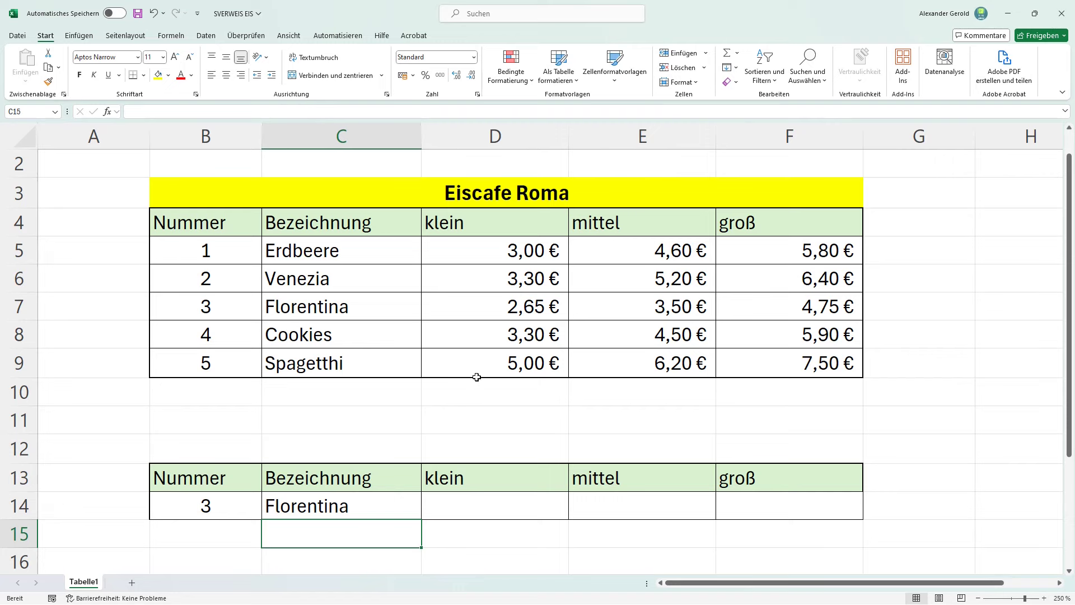
Fill the C14 lookup formula right into D14:F14
click(227, 503)
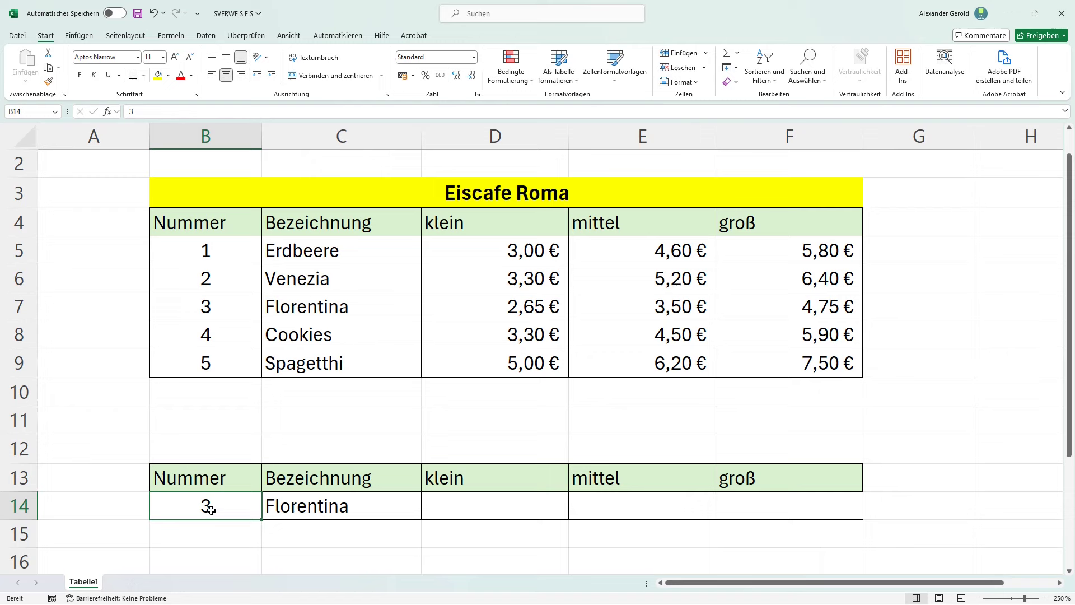
drag(200, 226, 818, 367)
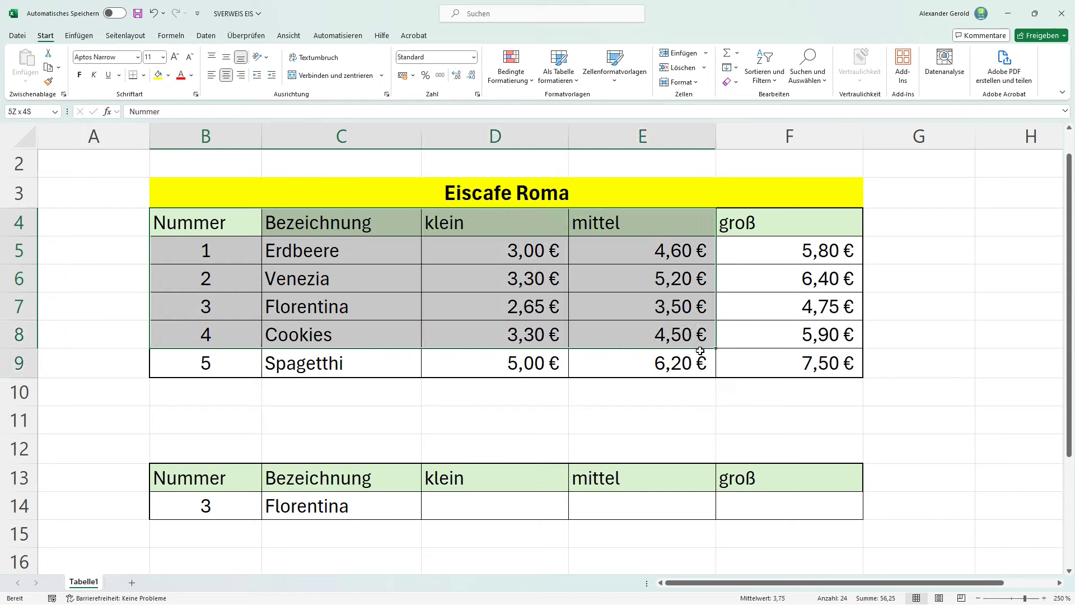
click(475, 427)
click(406, 494)
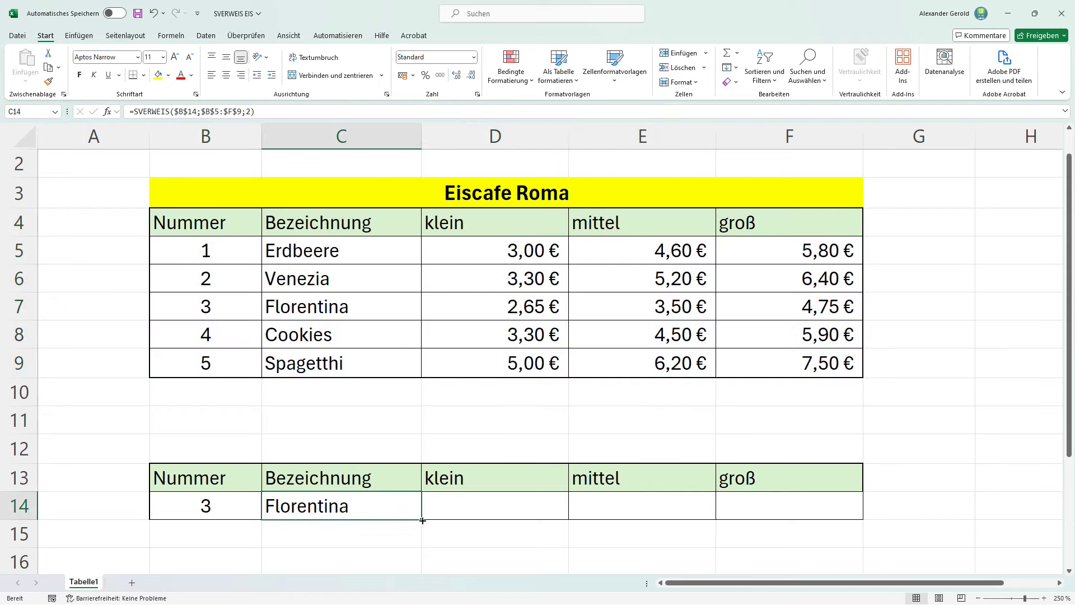
drag(423, 520, 693, 514)
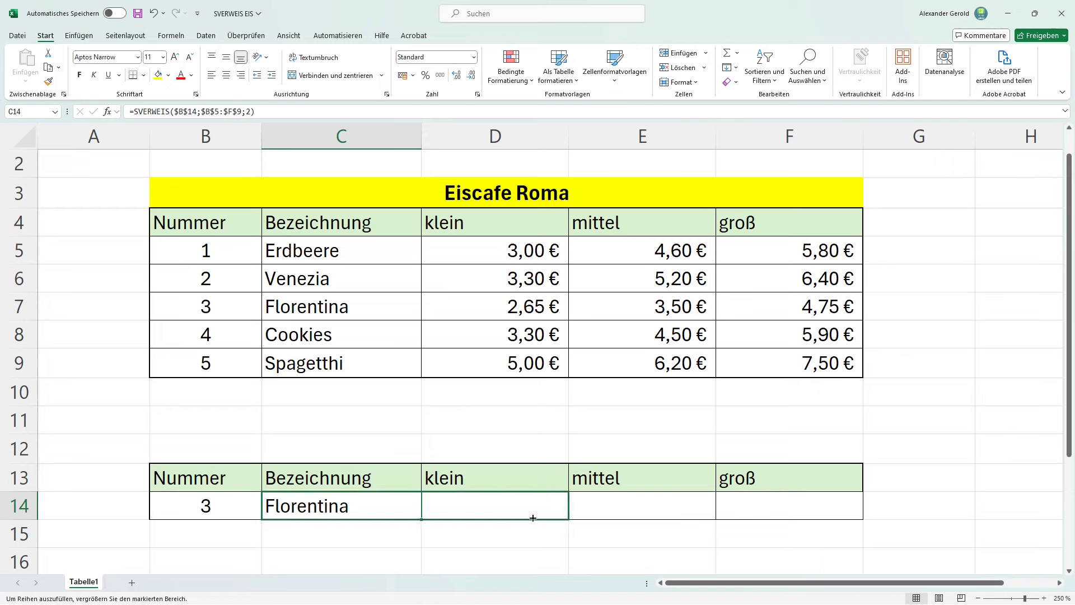
drag(763, 511, 795, 511)
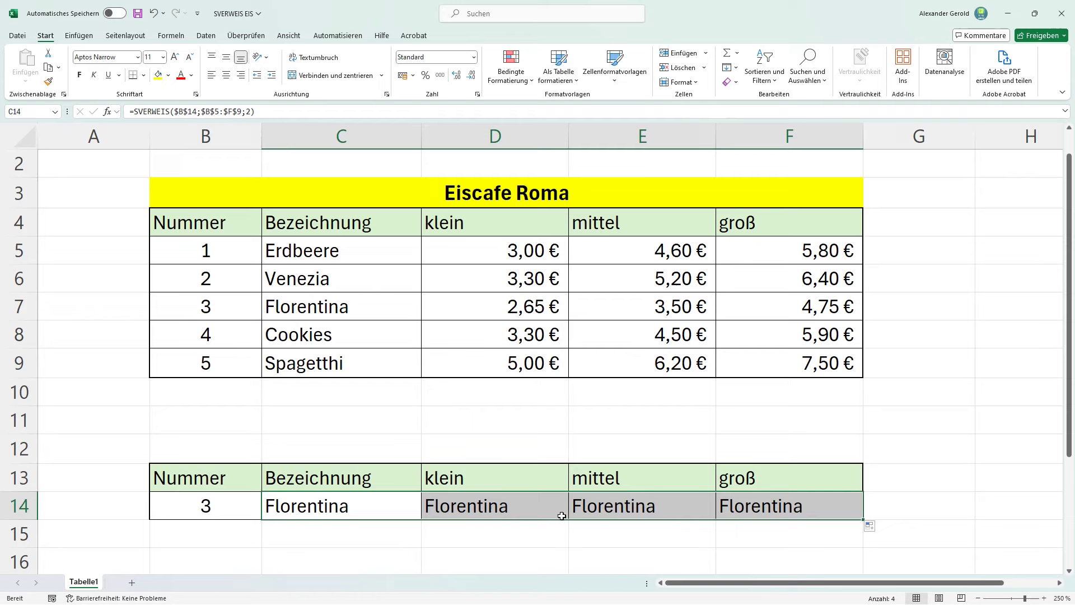
click(519, 531)
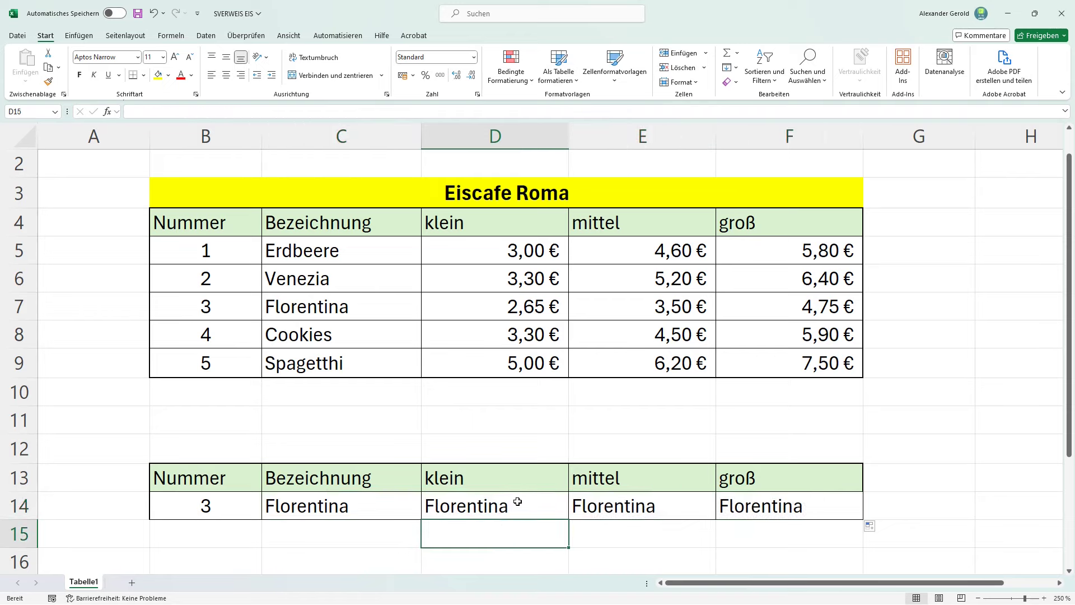
Change the column index to 3 in D14 and 4 in E14, returning 2,65 and 3,5
double_click(518, 506)
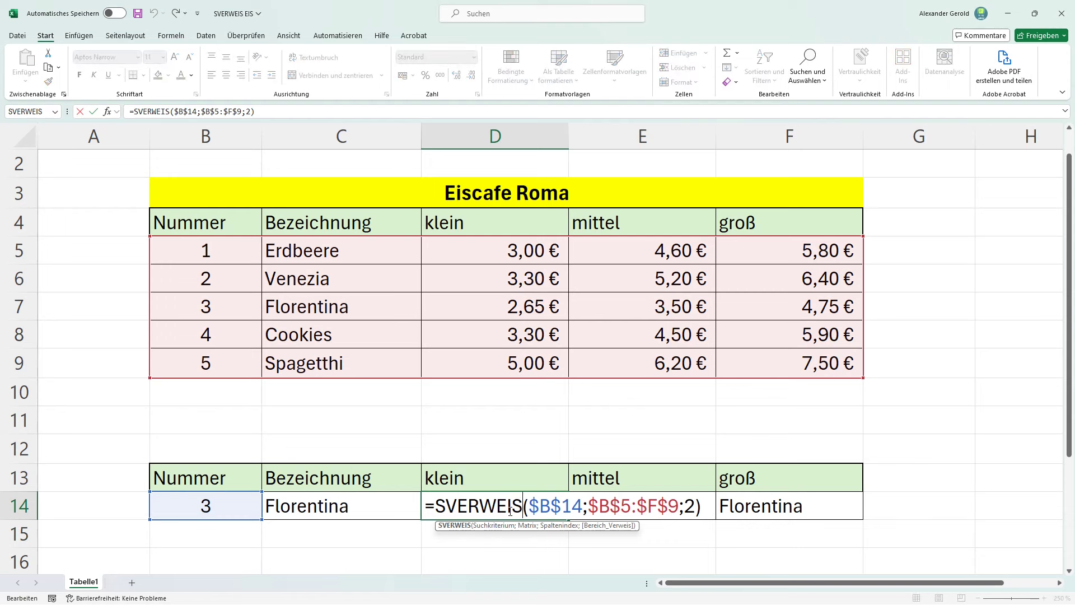
click(694, 507)
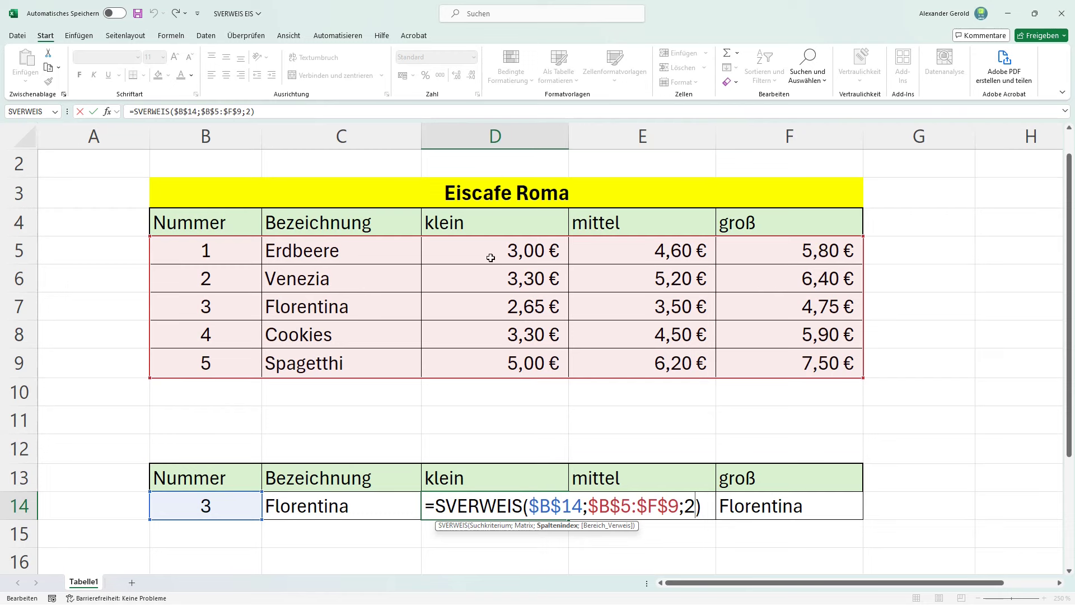
key(BackSpace)
text(3)
key(Return)
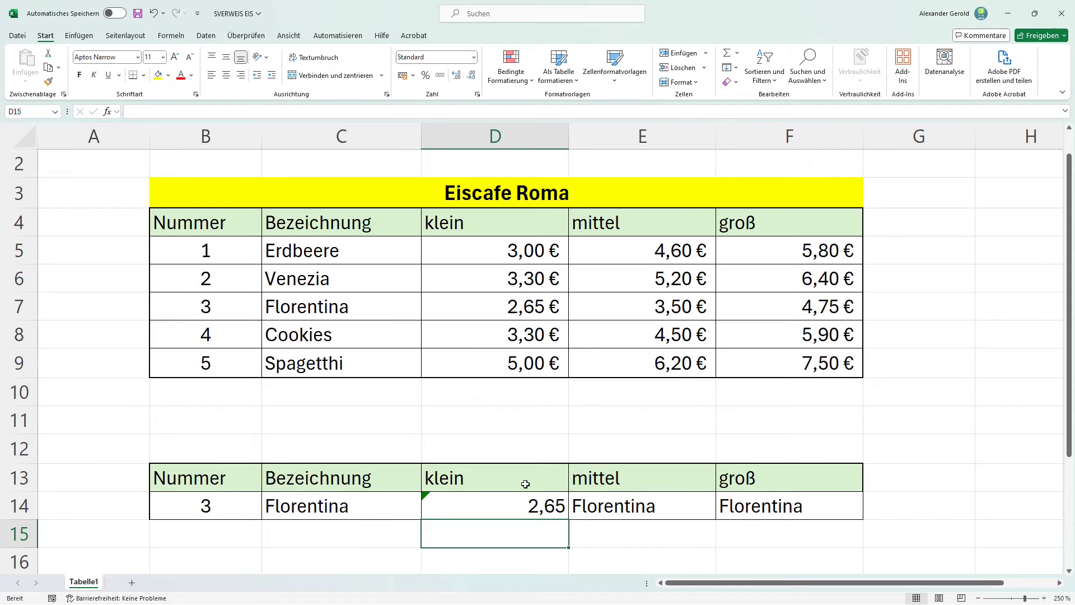
click(663, 507)
double_click(663, 507)
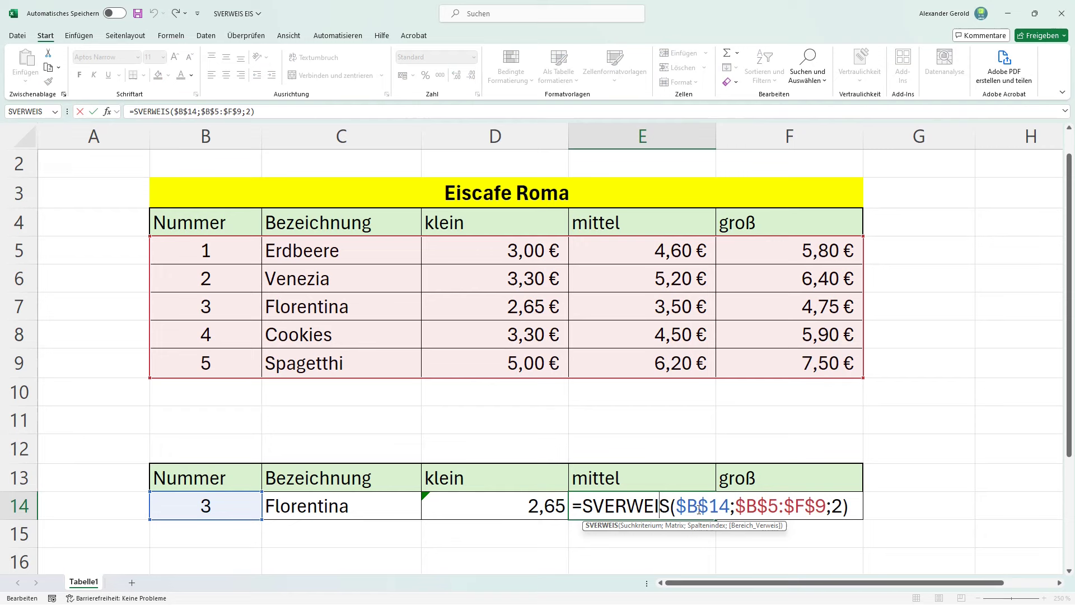
click(844, 505)
key(BackSpace)
text(4)
key(Return)
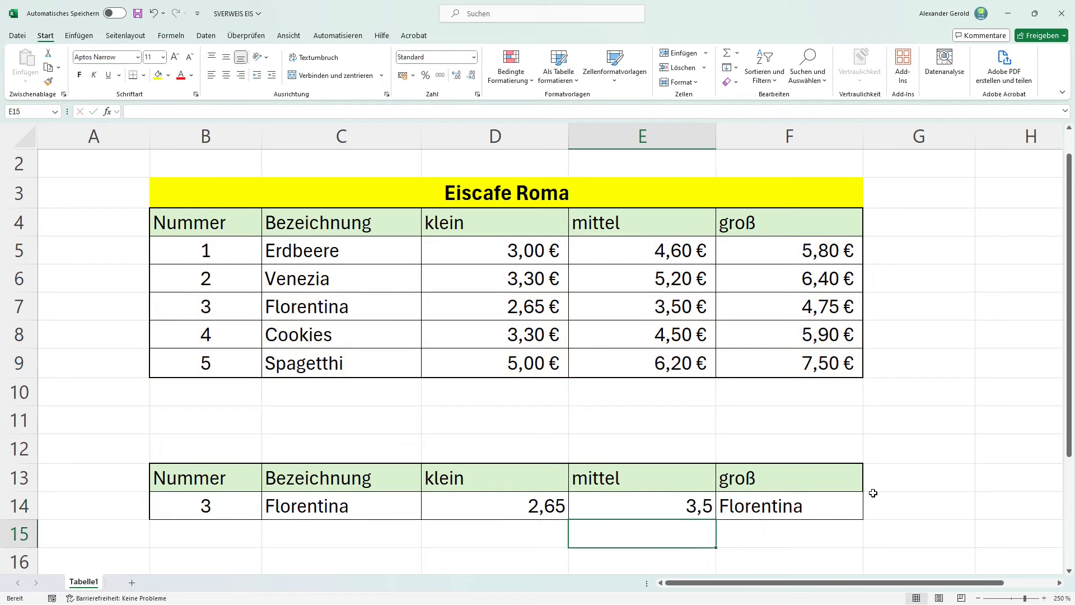
Change the F14 column index to 5 so it returns 4,75
double_click(857, 506)
click(989, 506)
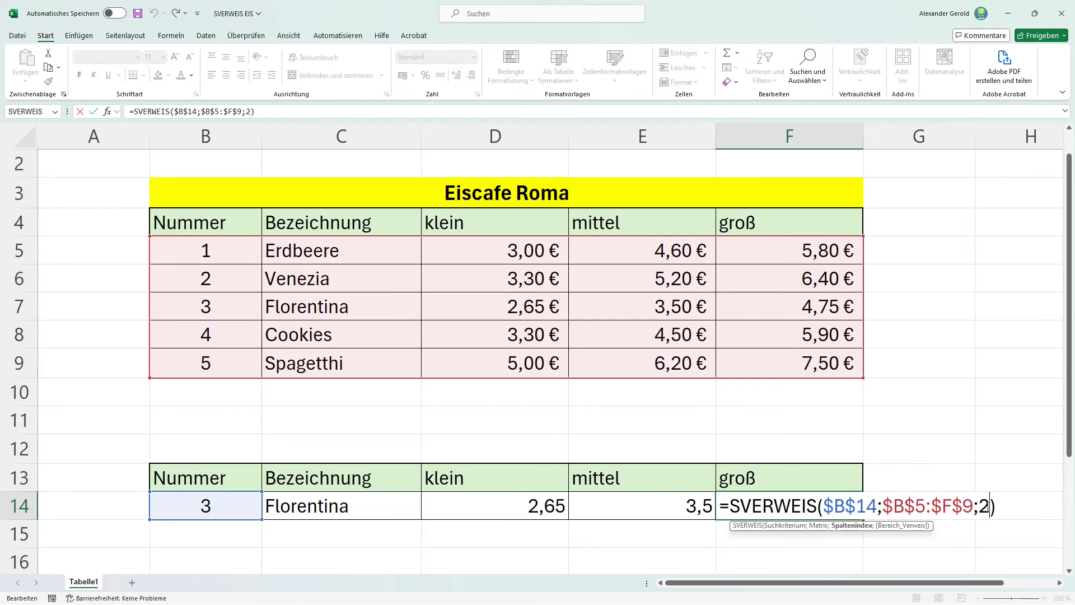
key(BackSpace)
text(5)
key(Return)
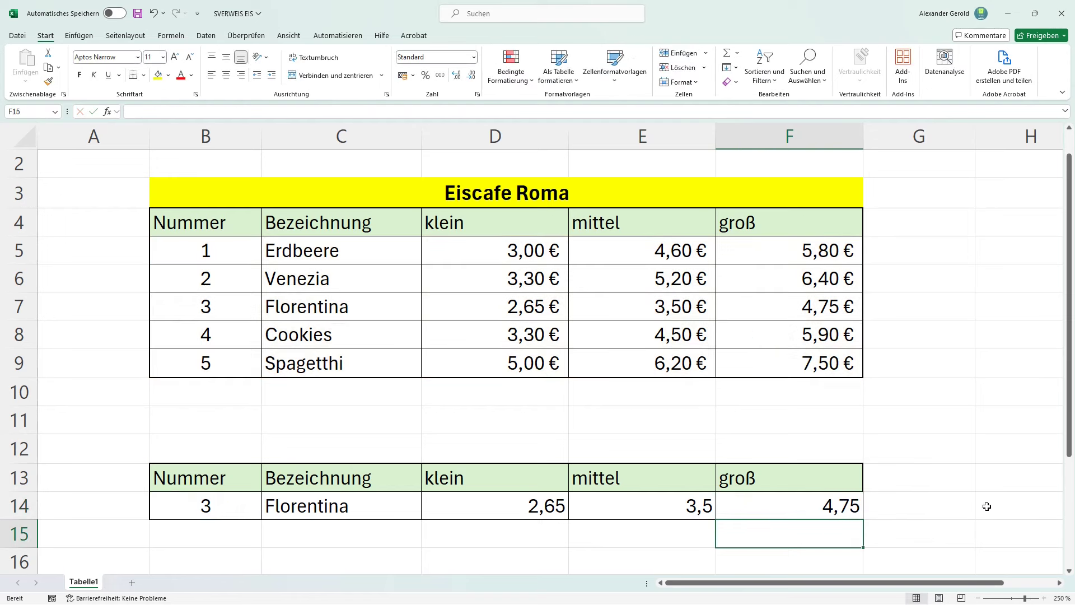
mouse_move(857, 507)
mouse_down()
mouse_move(545, 519)
mouse_move(535, 507)
mouse_up()
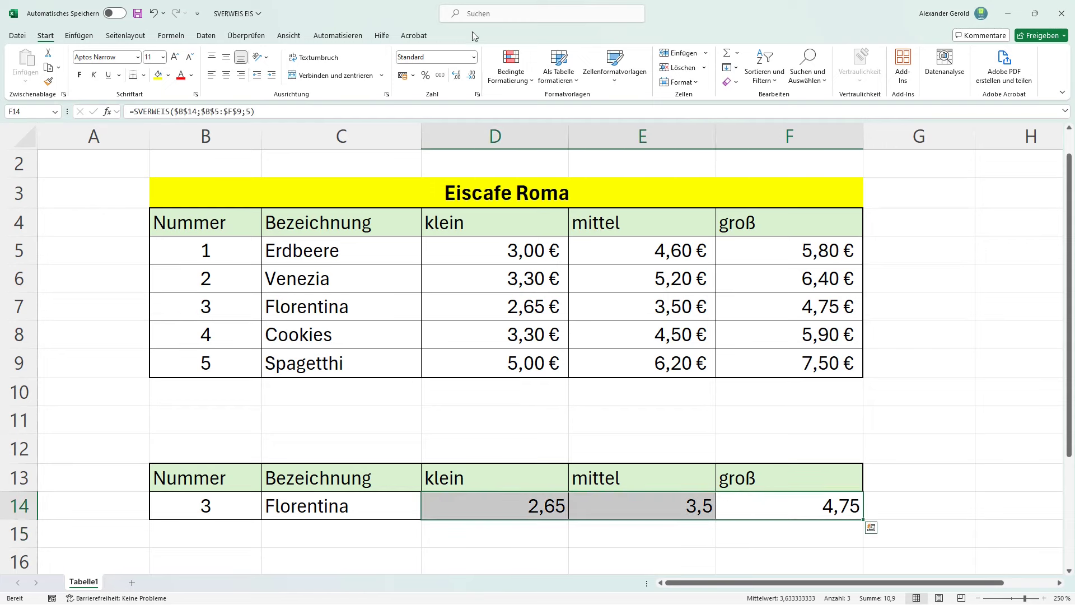
Format the D14:F14 prices as Währung (euro currency)
click(469, 57)
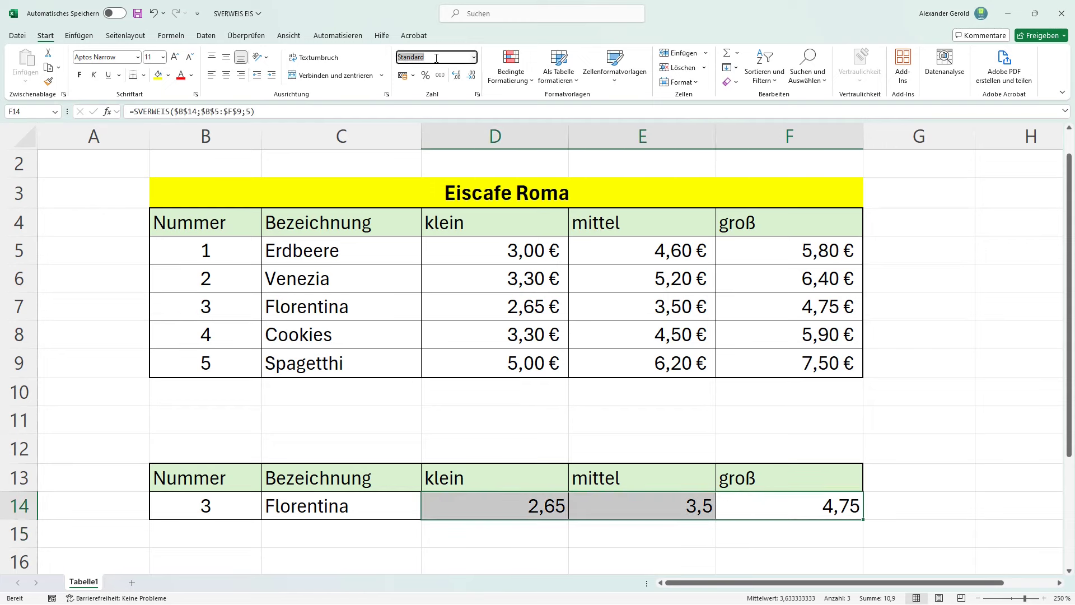
click(473, 57)
click(448, 134)
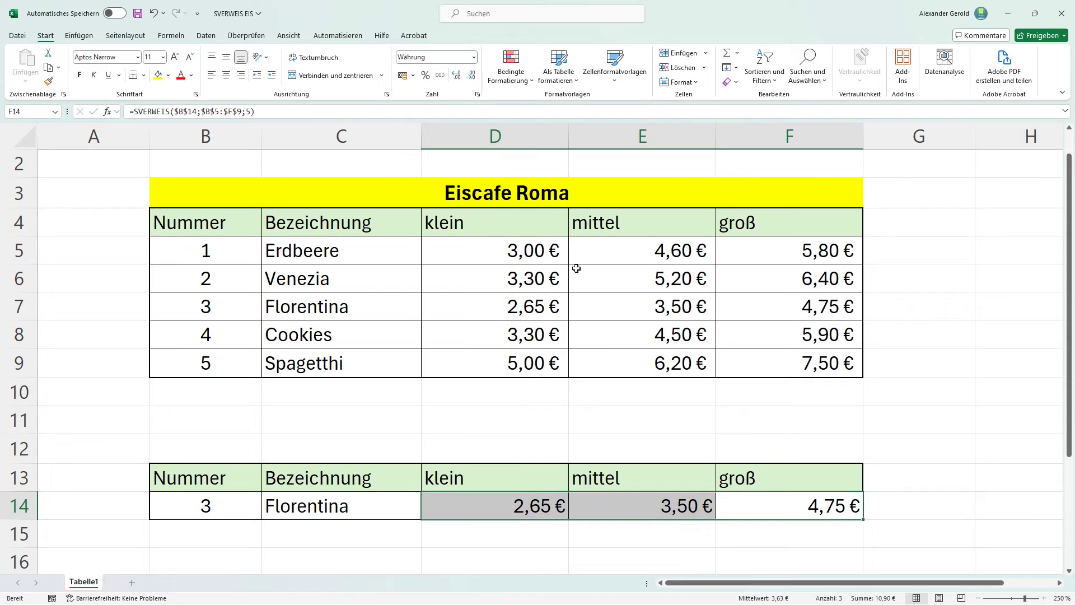
click(725, 555)
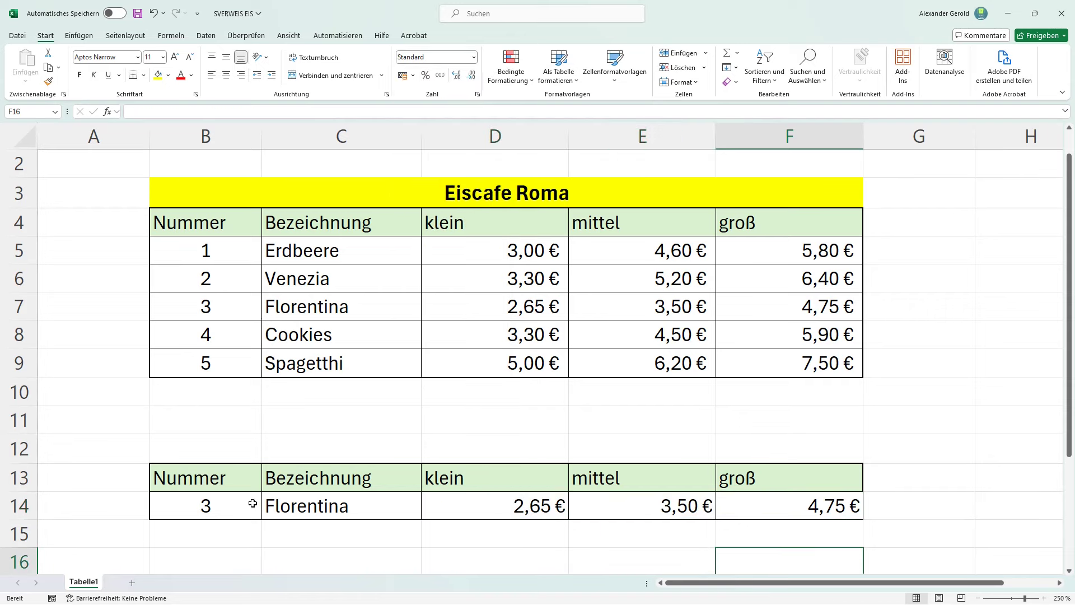
Try Nummer 2, 4 and 5 in B14, ending on Spagetthi at 5,00 €, 6,20 €, 7,50 €
click(233, 508)
key(BackSpace)
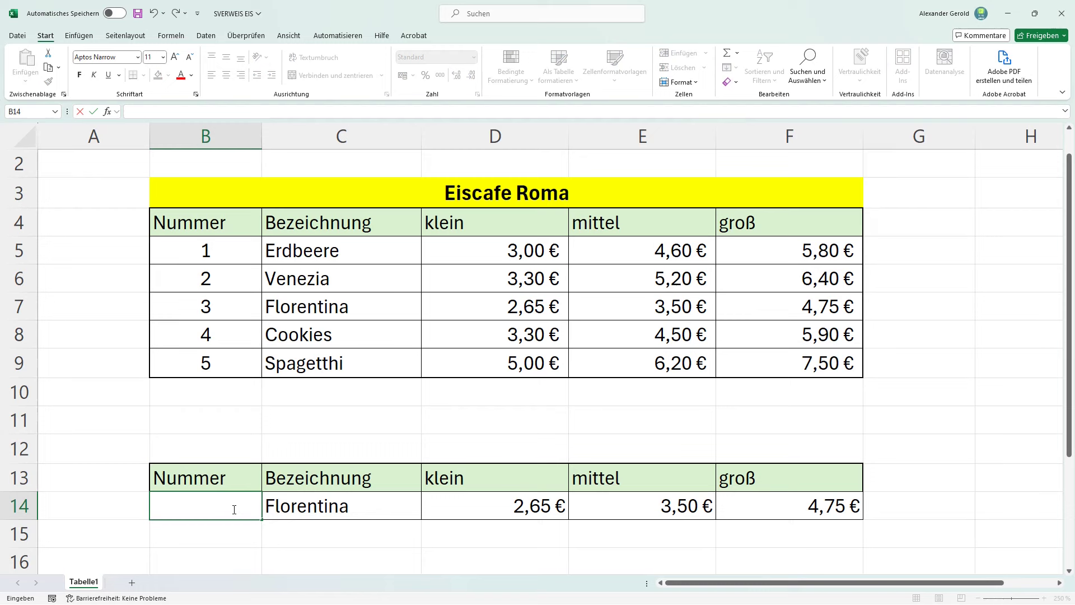
text(2)
key(Return)
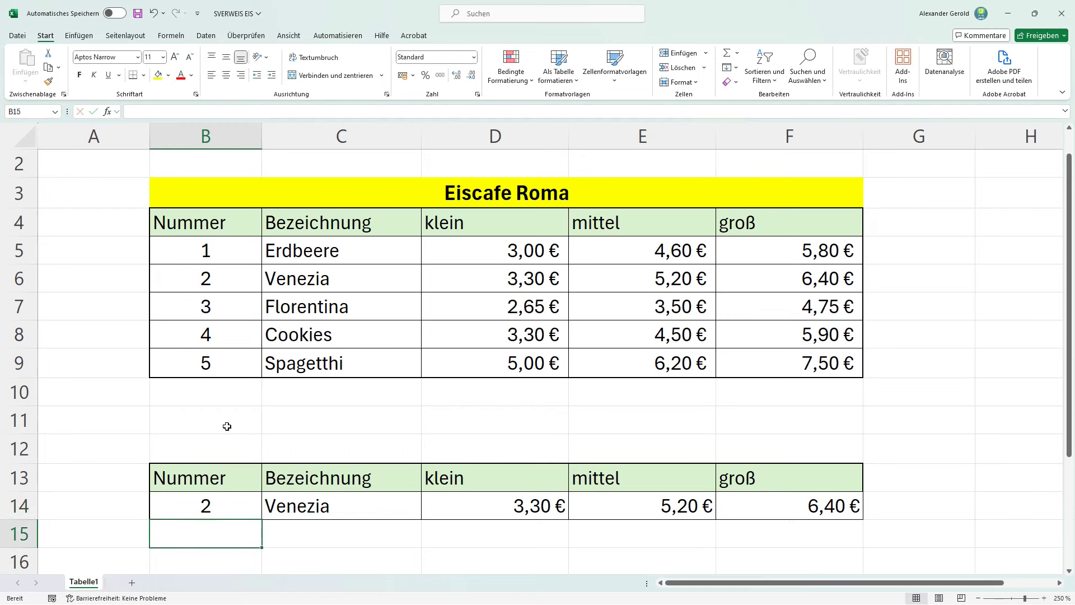
click(227, 510)
text(4)
key(Return)
click(228, 509)
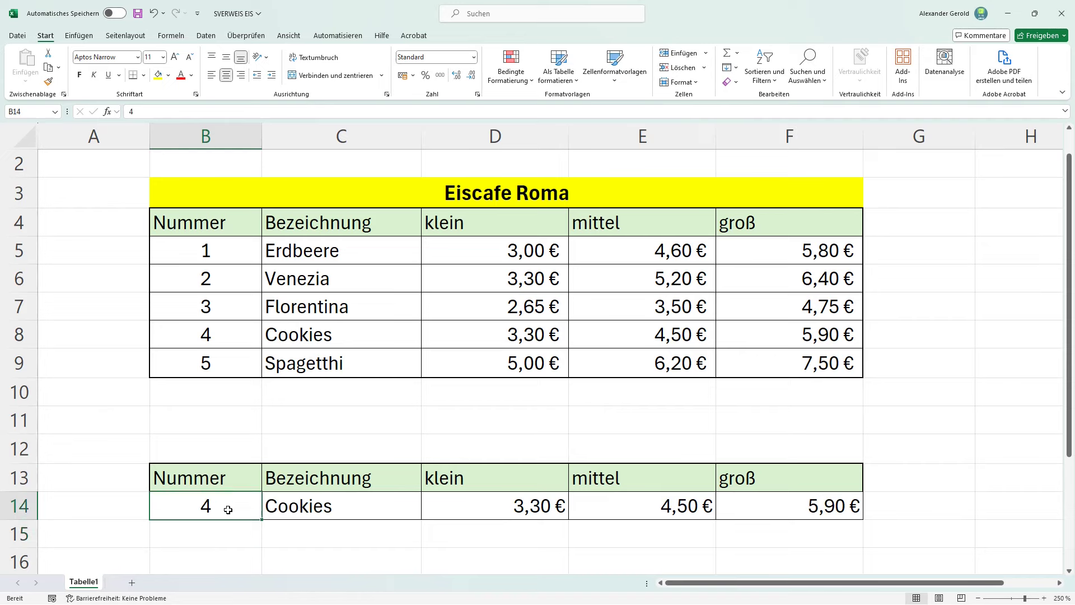
text(5)
key(Return)
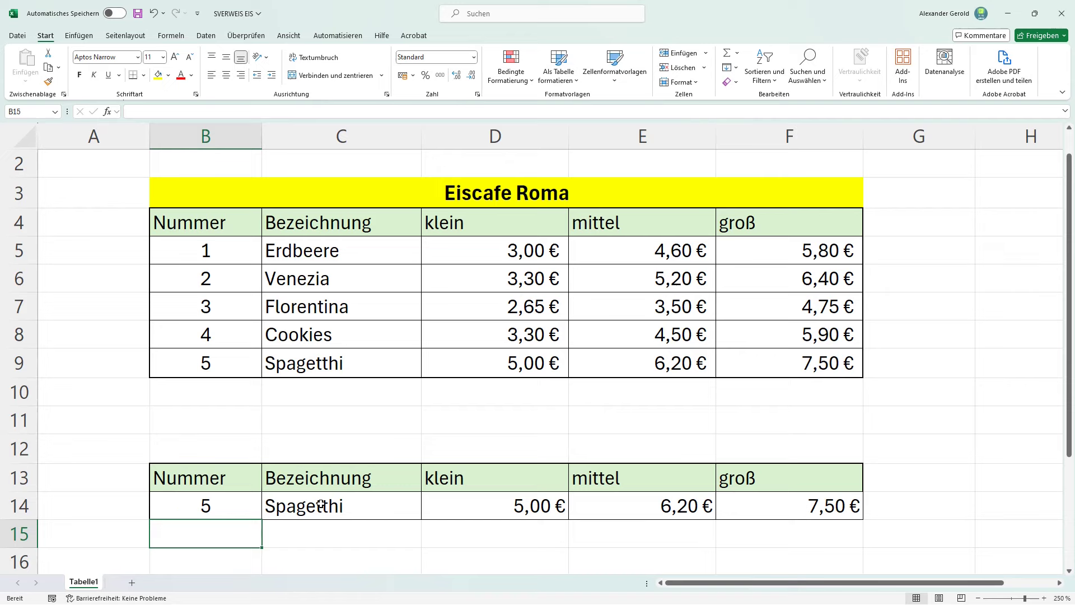
click(321, 505)
Delete the C14:F14 formulas and insert a fresh SVERWEIS in C14 via Funktion einfügen
drag(357, 507, 804, 517)
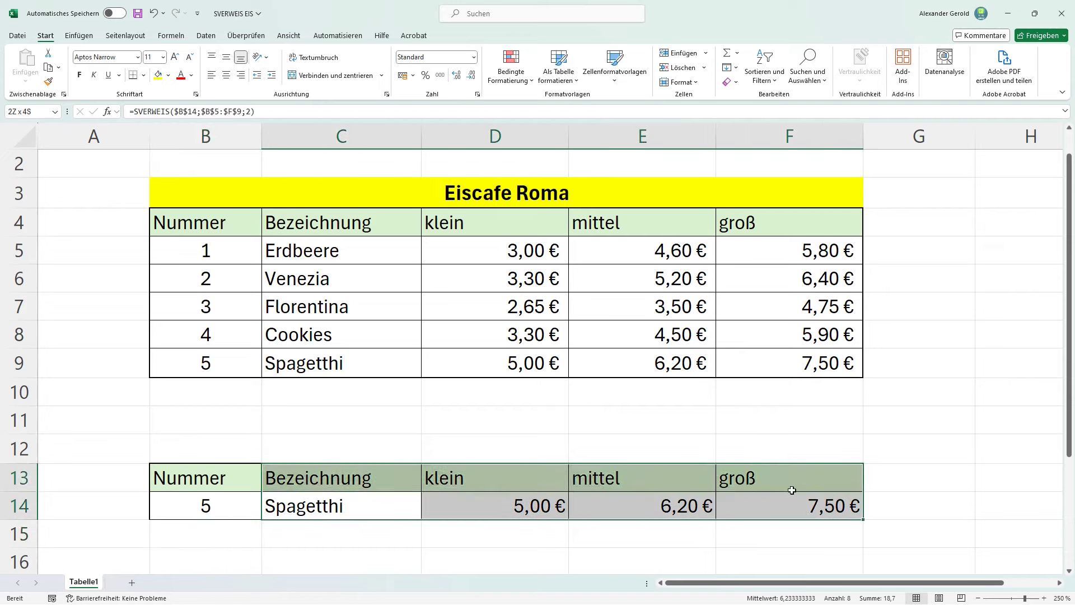
key(Delete)
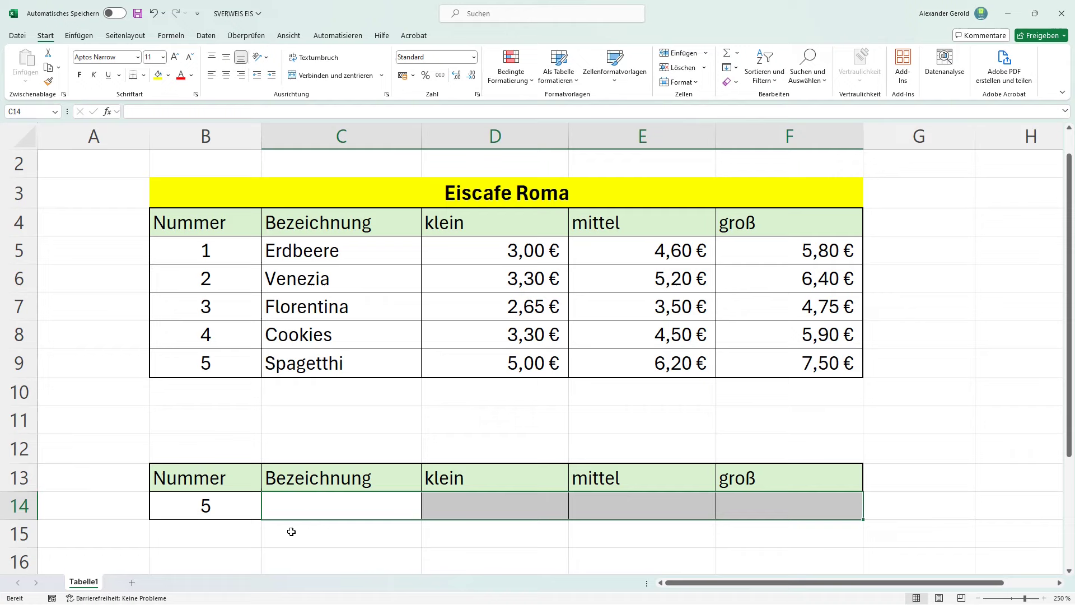
click(307, 508)
double_click(308, 508)
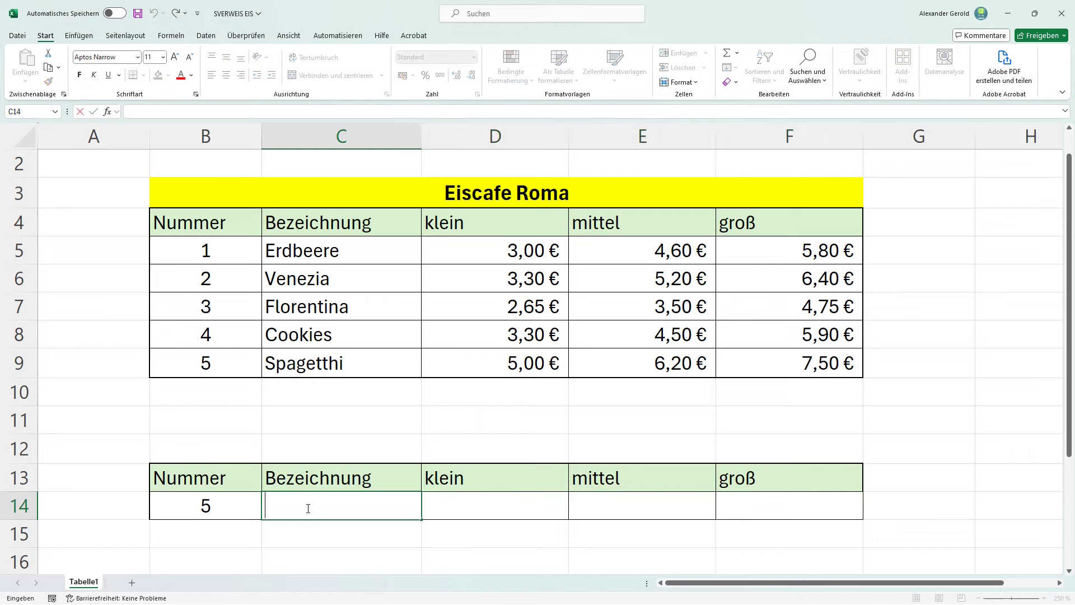
click(108, 115)
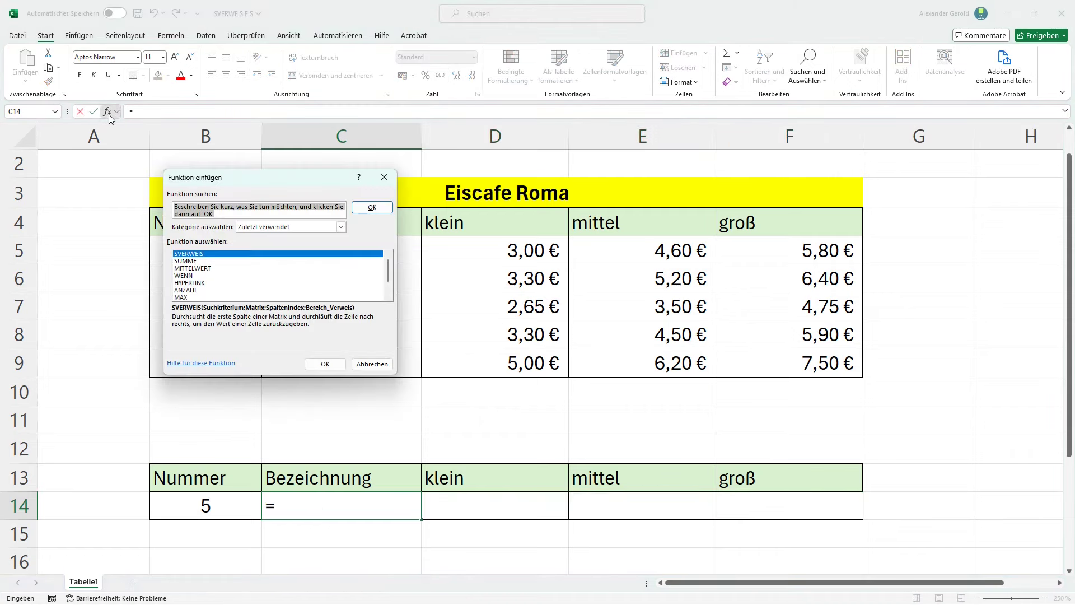
double_click(212, 256)
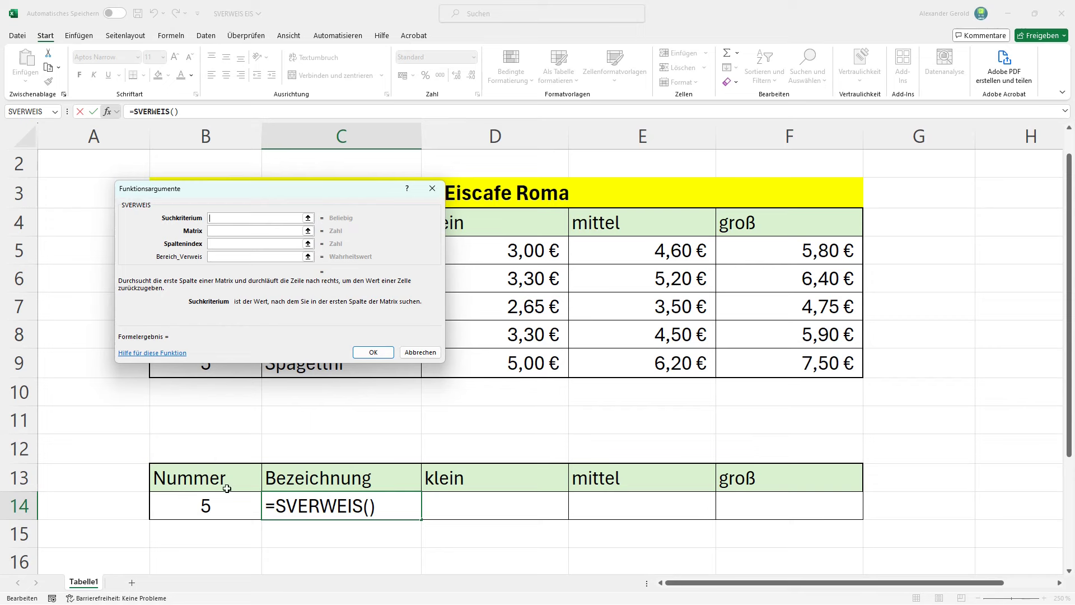
Fill in SVERWEIS arguments B14, B5:F9, 2 and 1 and confirm, returning Spagetthi
click(222, 505)
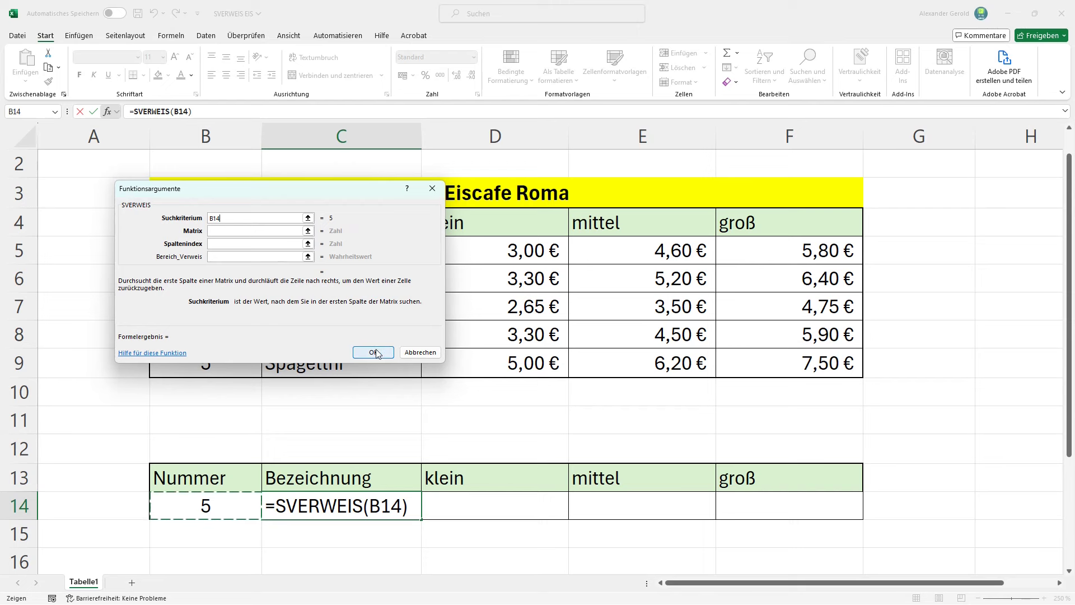
click(233, 230)
click(233, 230)
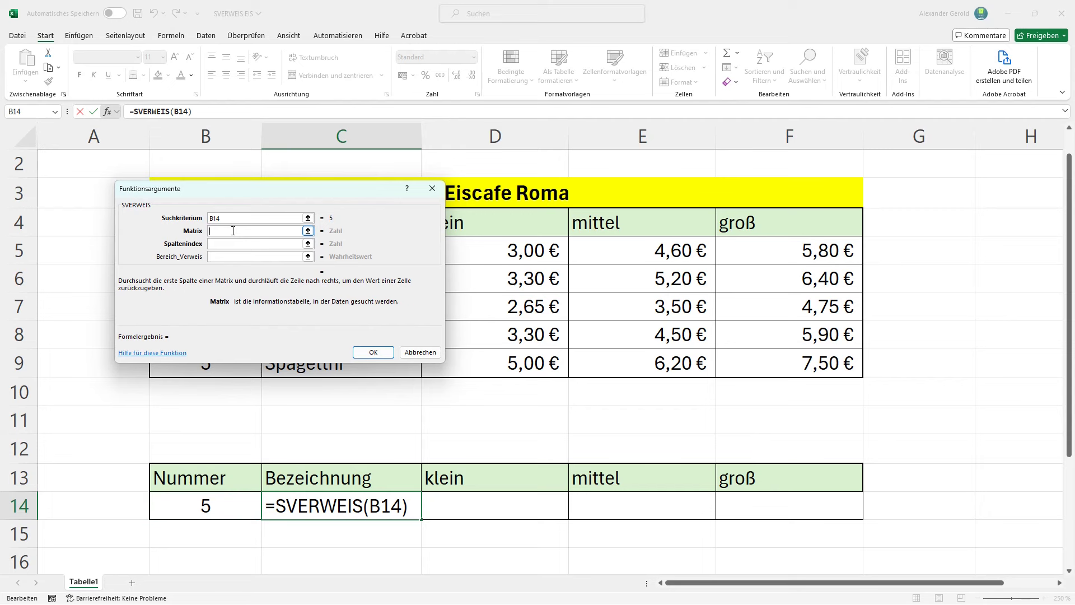
drag(283, 191, 718, 273)
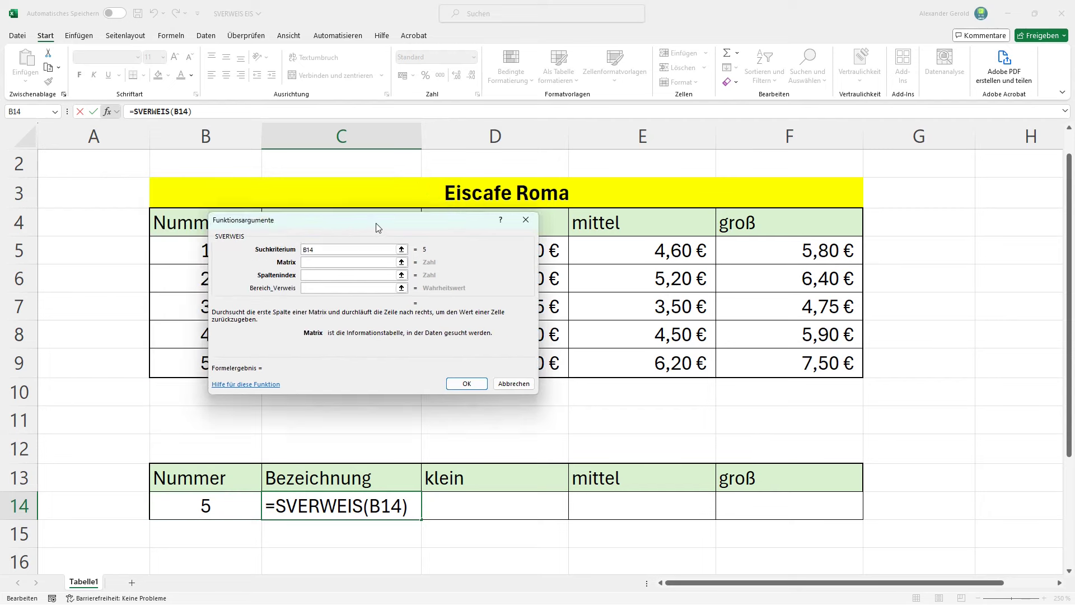
drag(228, 245, 766, 363)
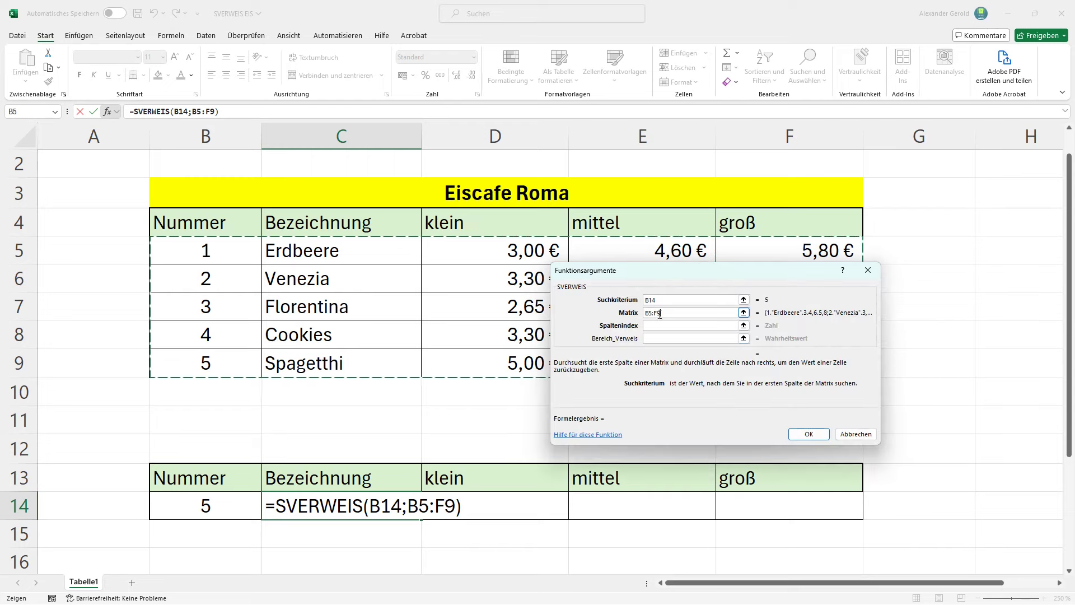
click(743, 325)
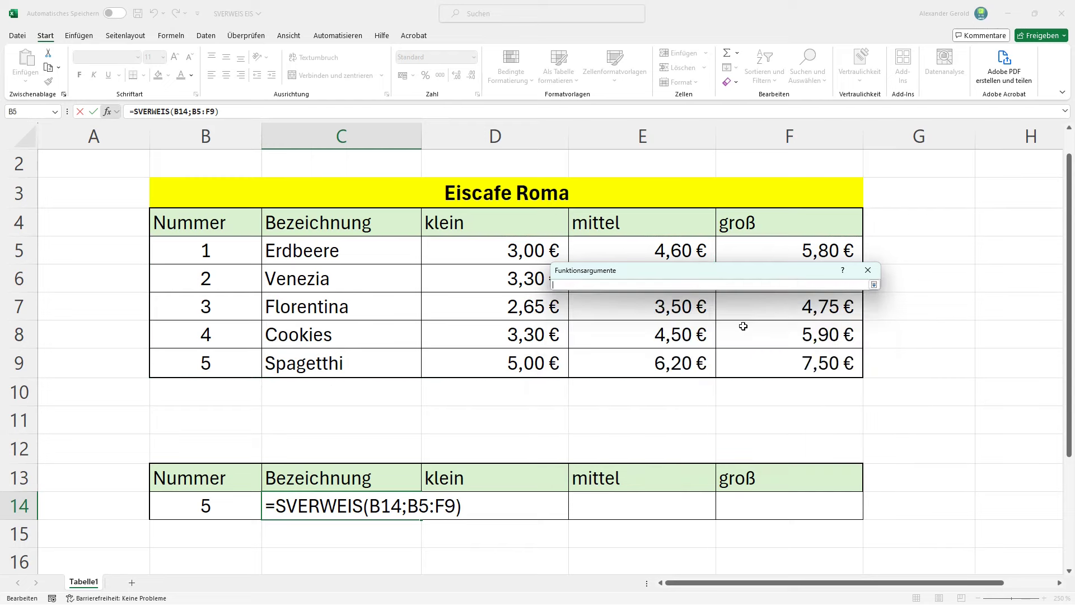
text(2)
key(Return)
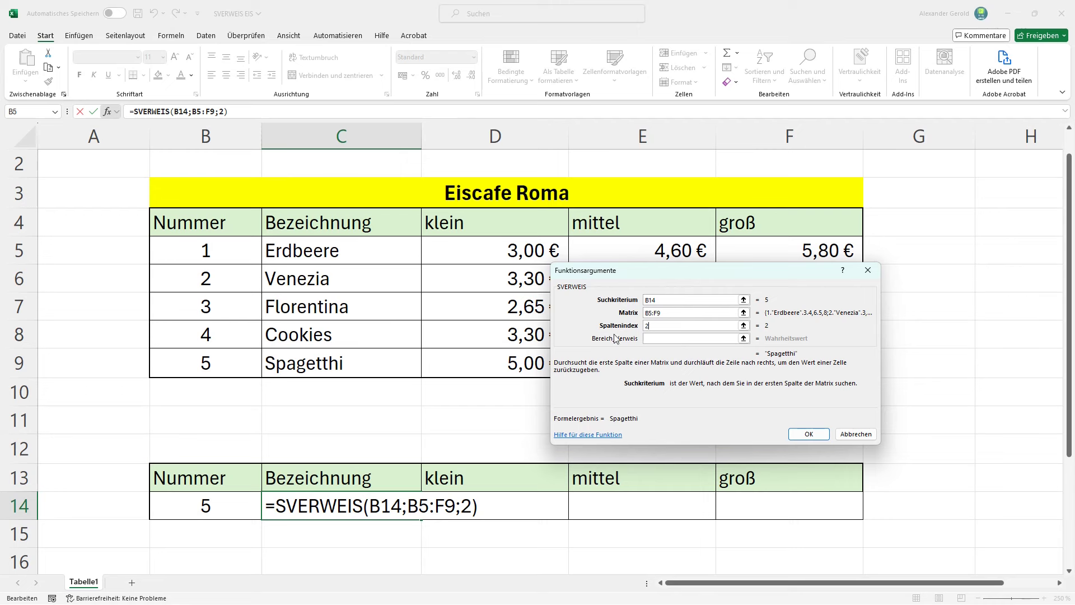
click(670, 340)
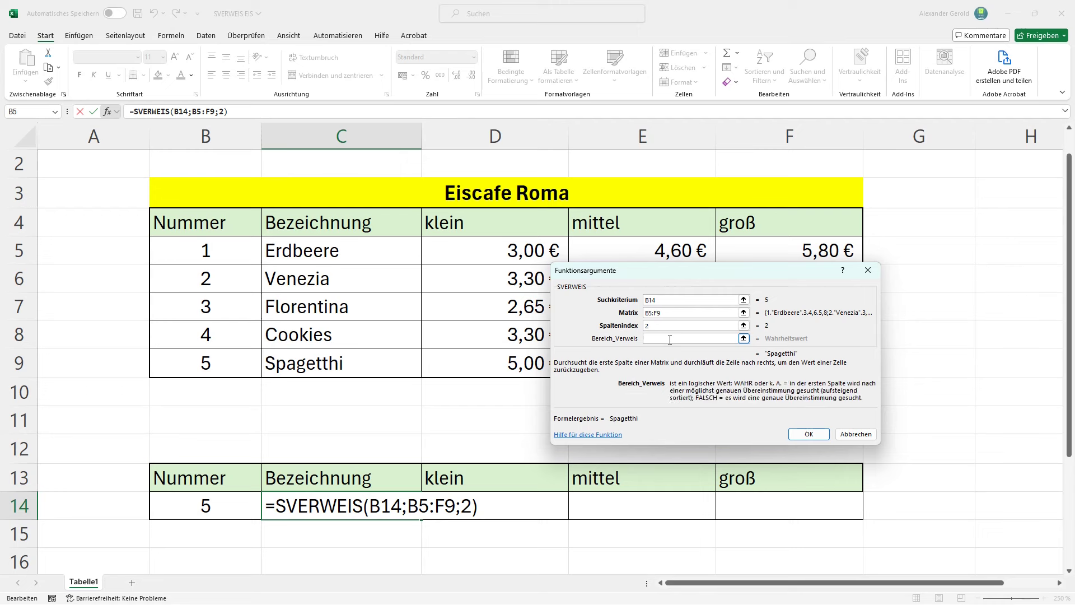
text(1)
click(809, 435)
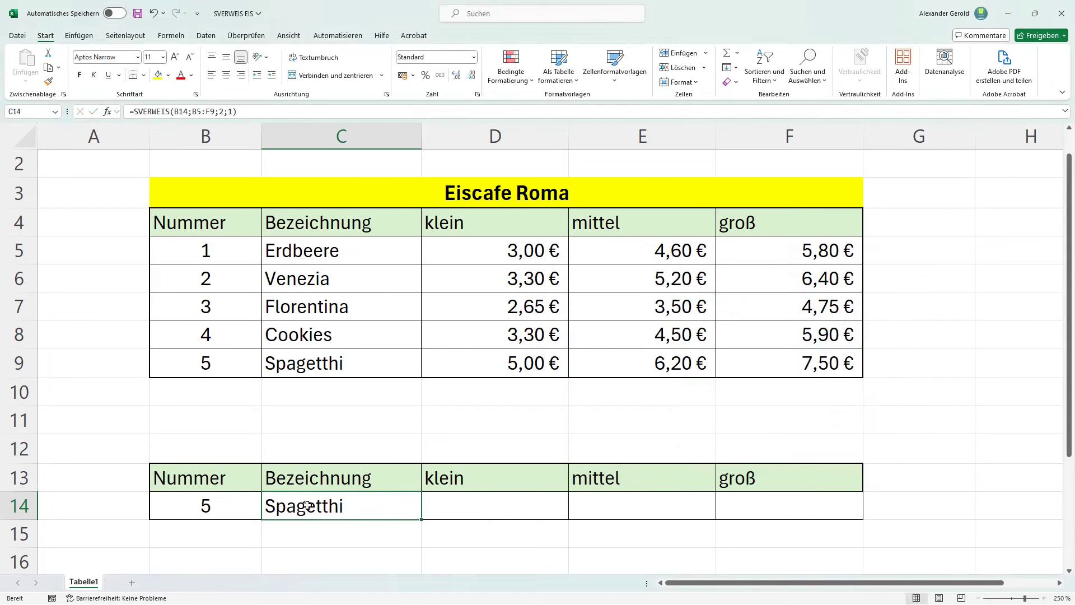